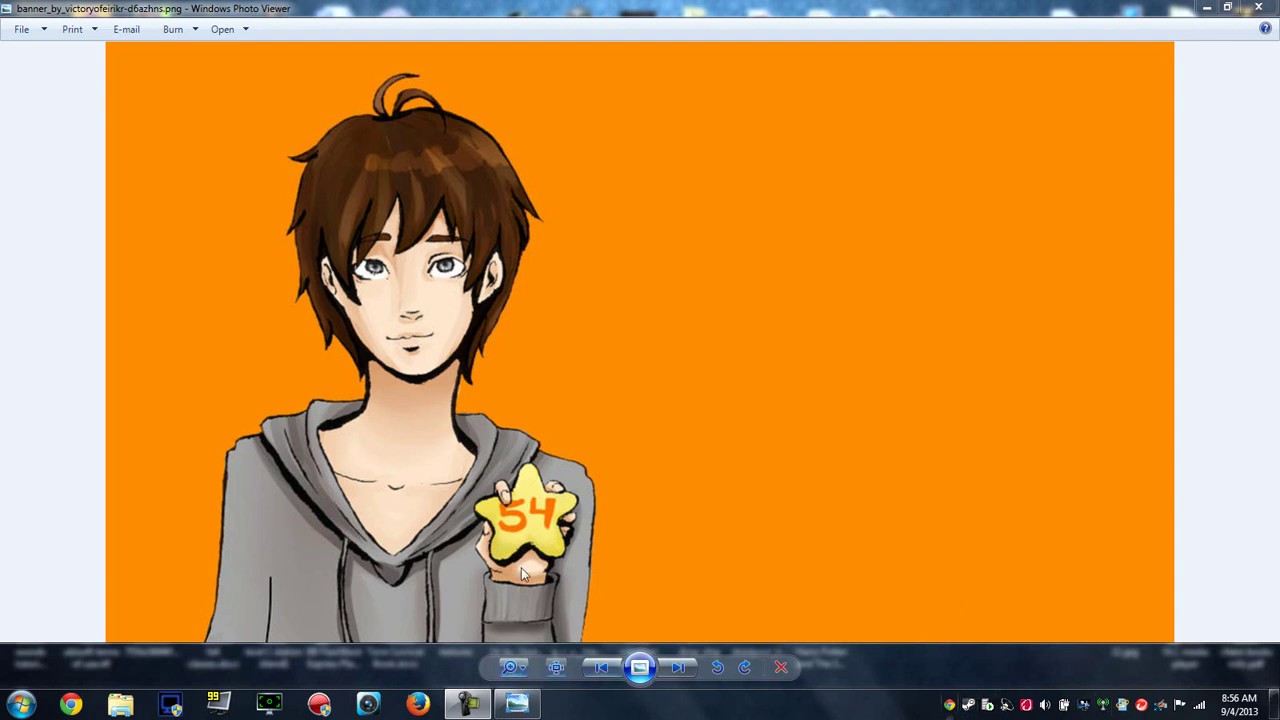
# - Search the Start menu for 'steam' and launch the Steam program
pyautogui.click(20, 704)
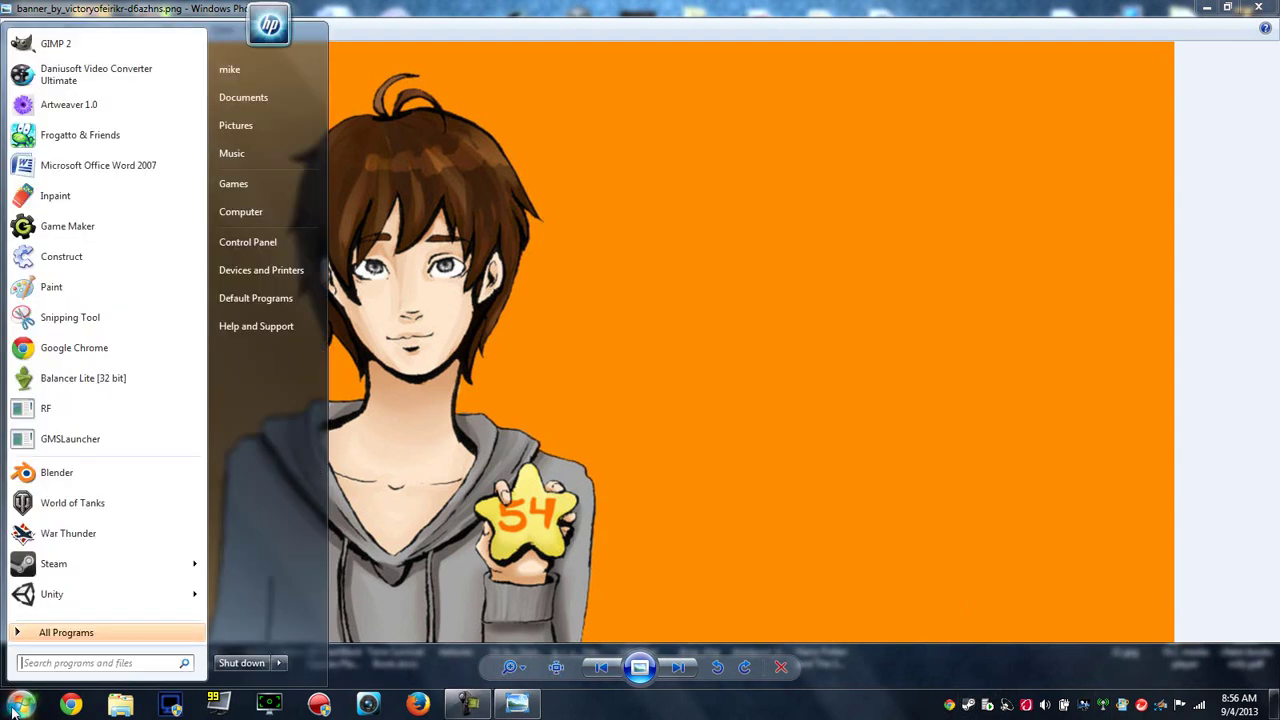
pyautogui.click(40, 660)
pyautogui.write('steam')
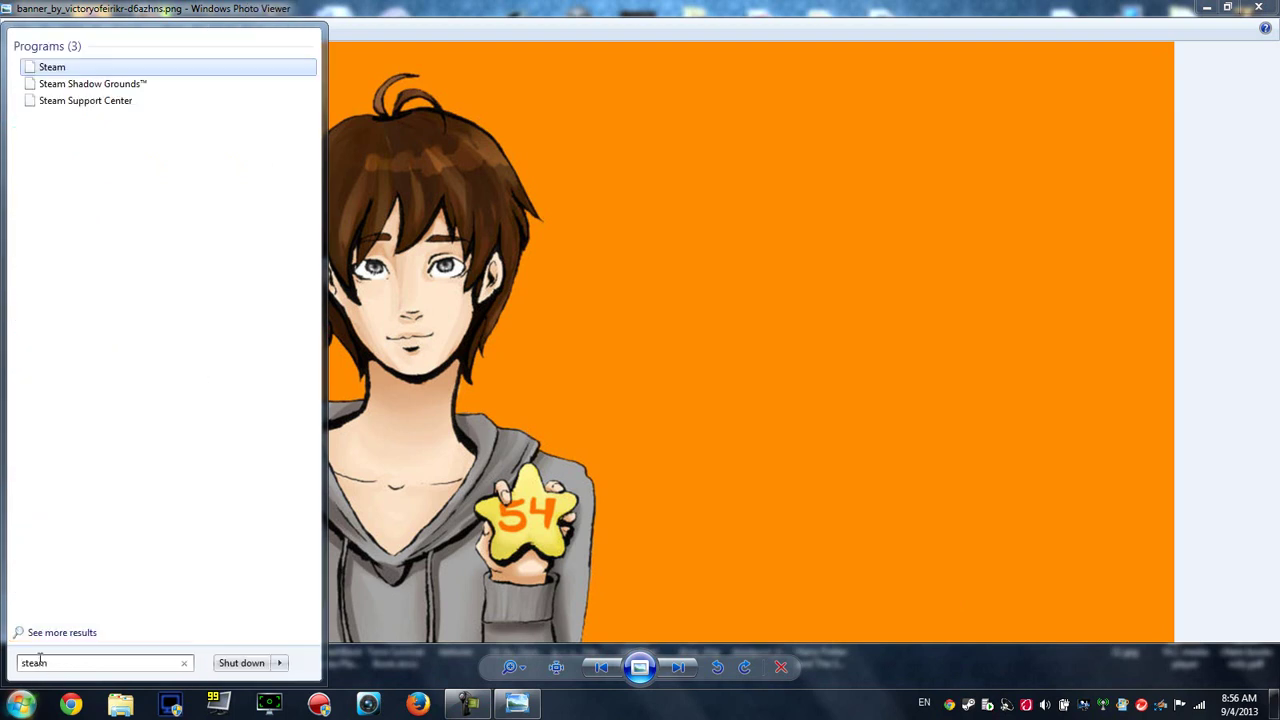
pyautogui.click(44, 74)
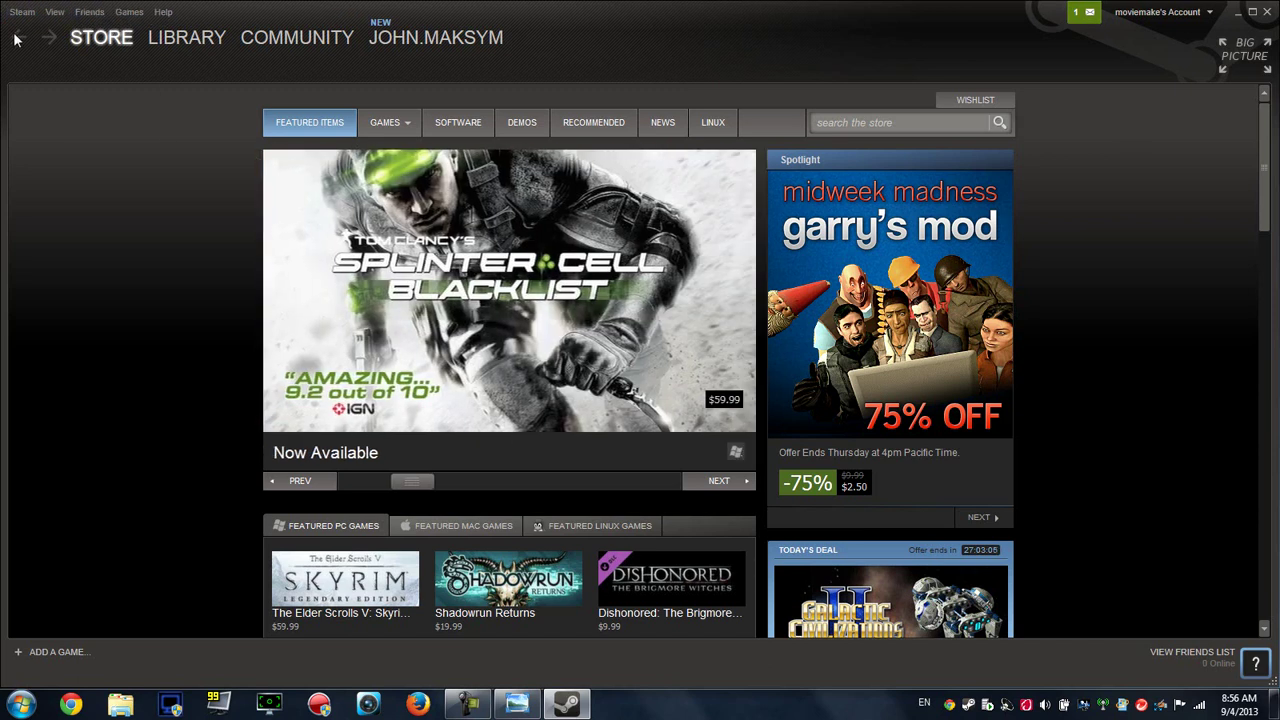
# - Use Go Offline... from the Steam menu and confirm Restart in Offline Mode
pyautogui.click(20, 14)
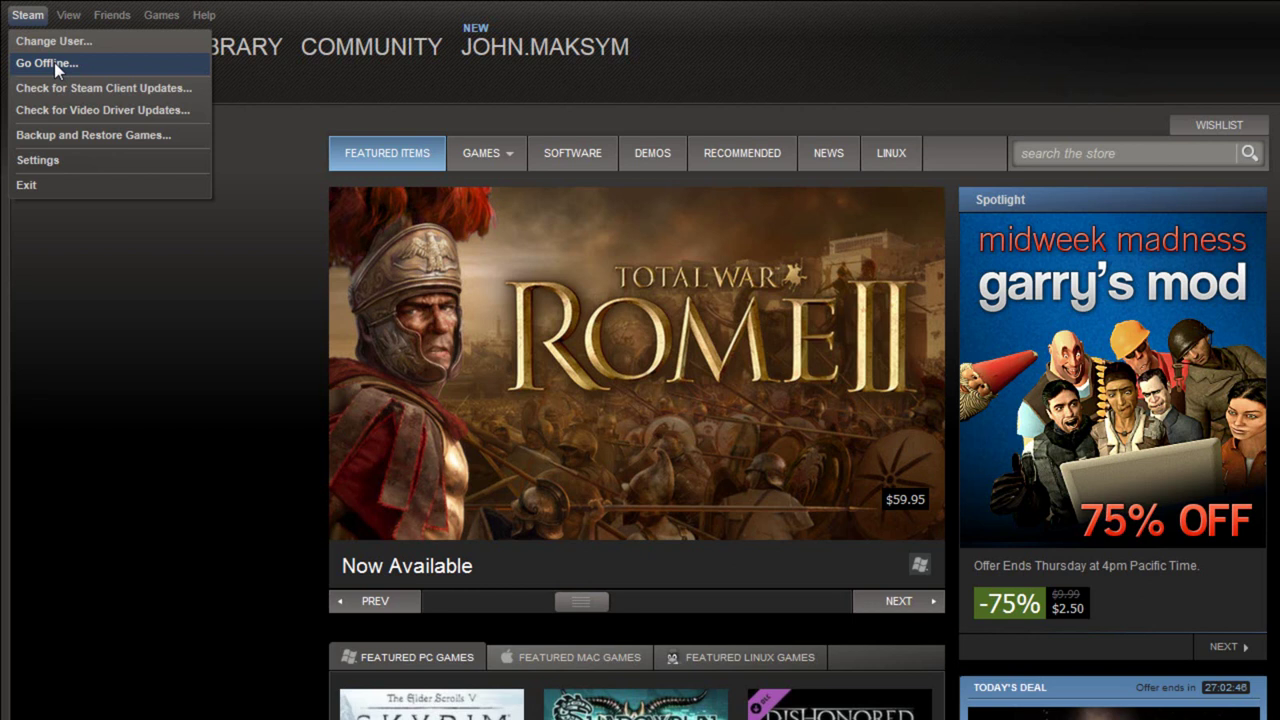
pyautogui.click(54, 62)
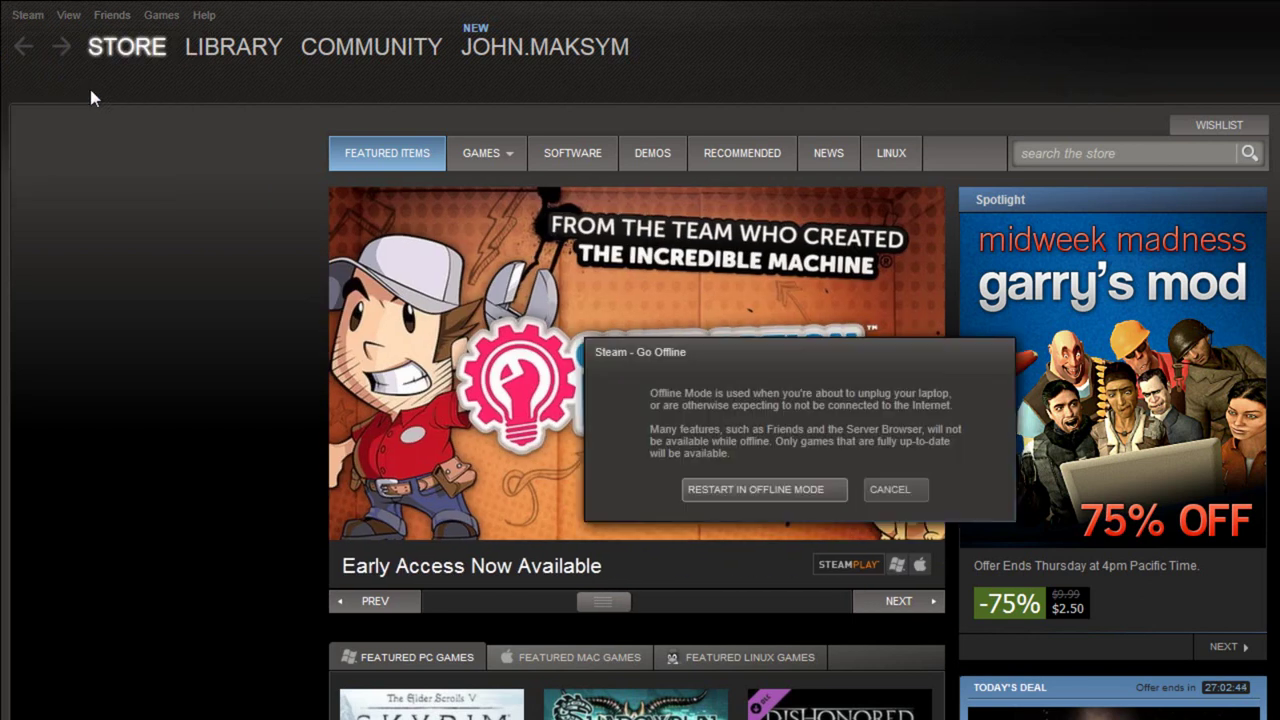
pyautogui.click(759, 498)
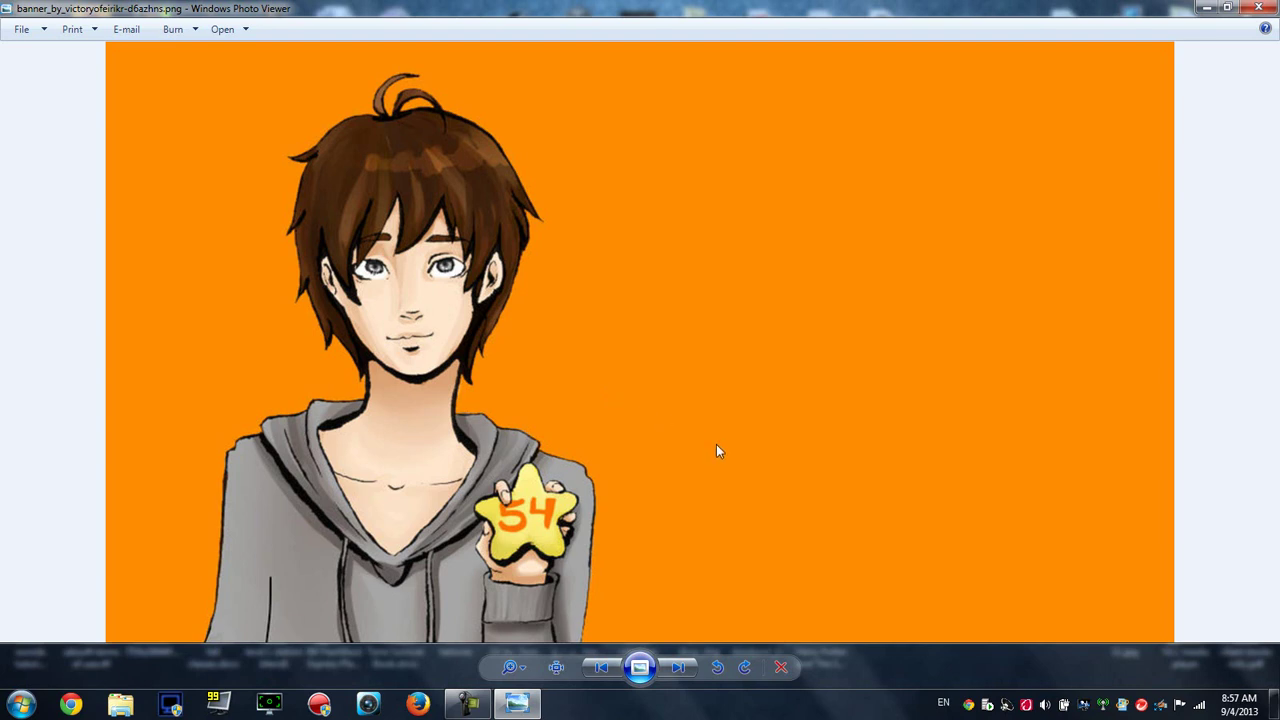
# - Close the Start menu and dismiss the Windows colour-scheme prompt so Steam reopens offline
pyautogui.click(22, 703)
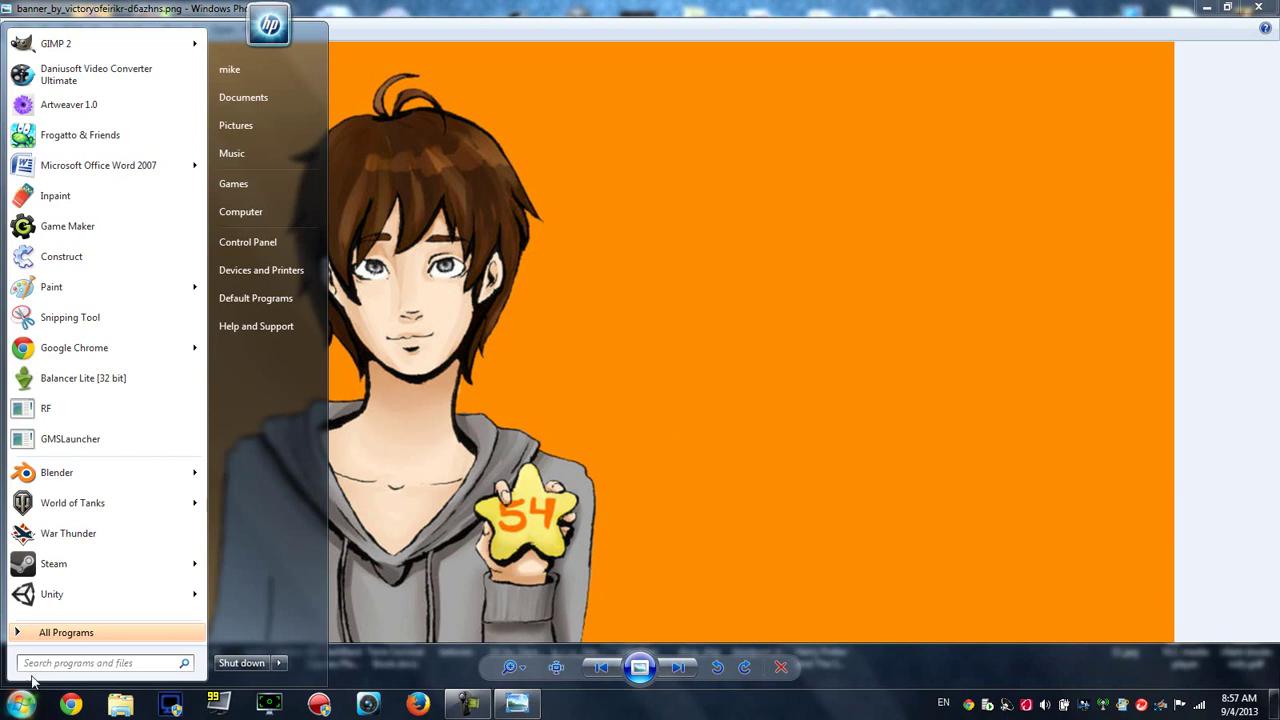
pyautogui.click(946, 288)
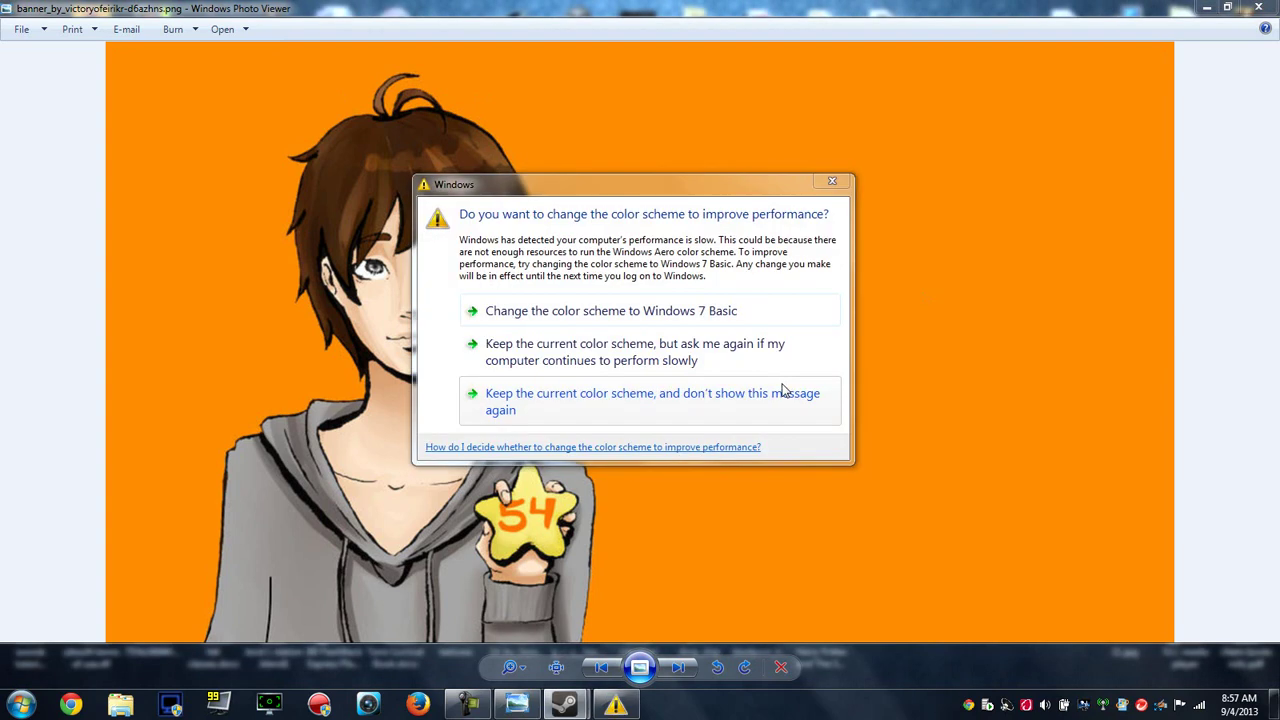
pyautogui.click(835, 186)
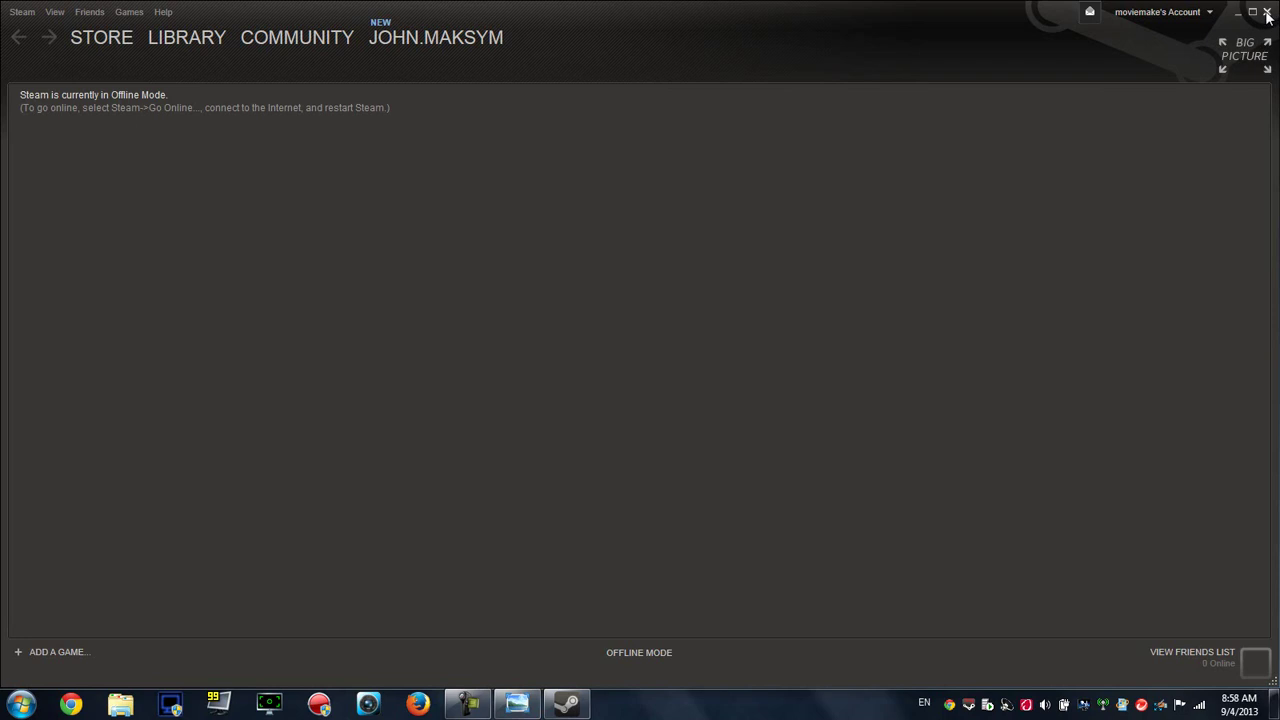
# - Close the offline Steam window with Close window from its taskbar jump list
pyautogui.rightClick(567, 707)
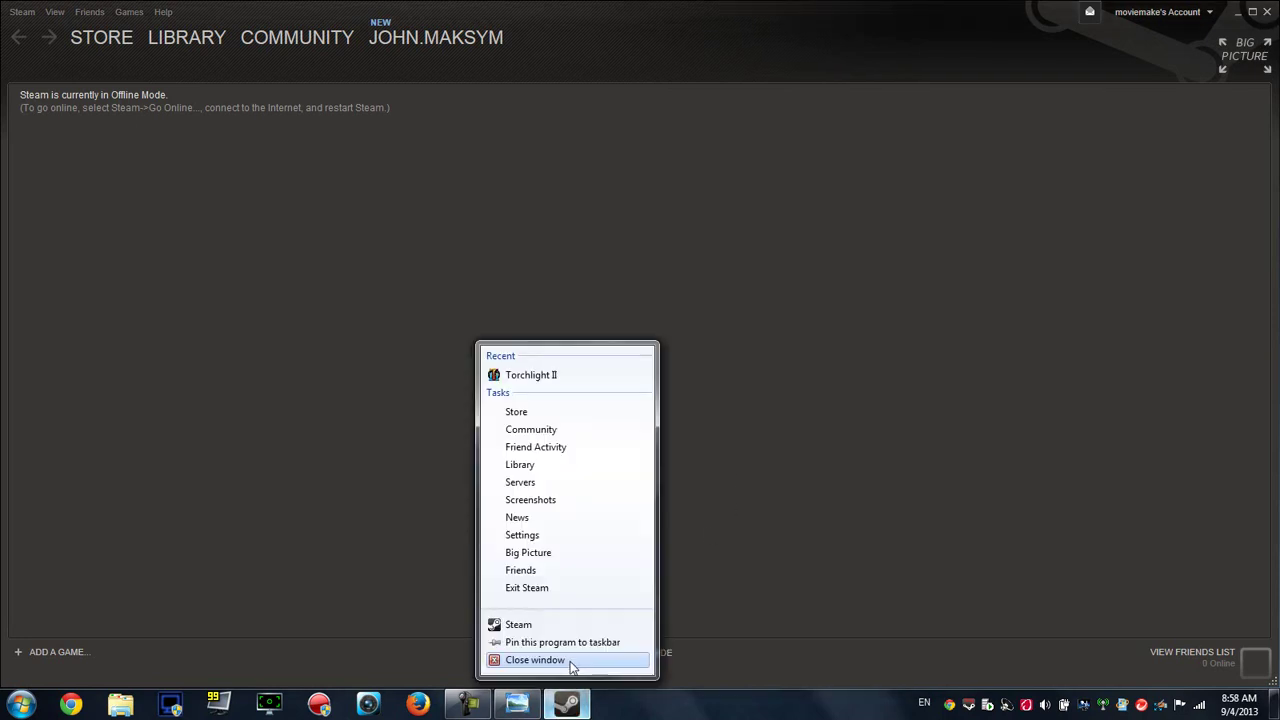
pyautogui.click(574, 664)
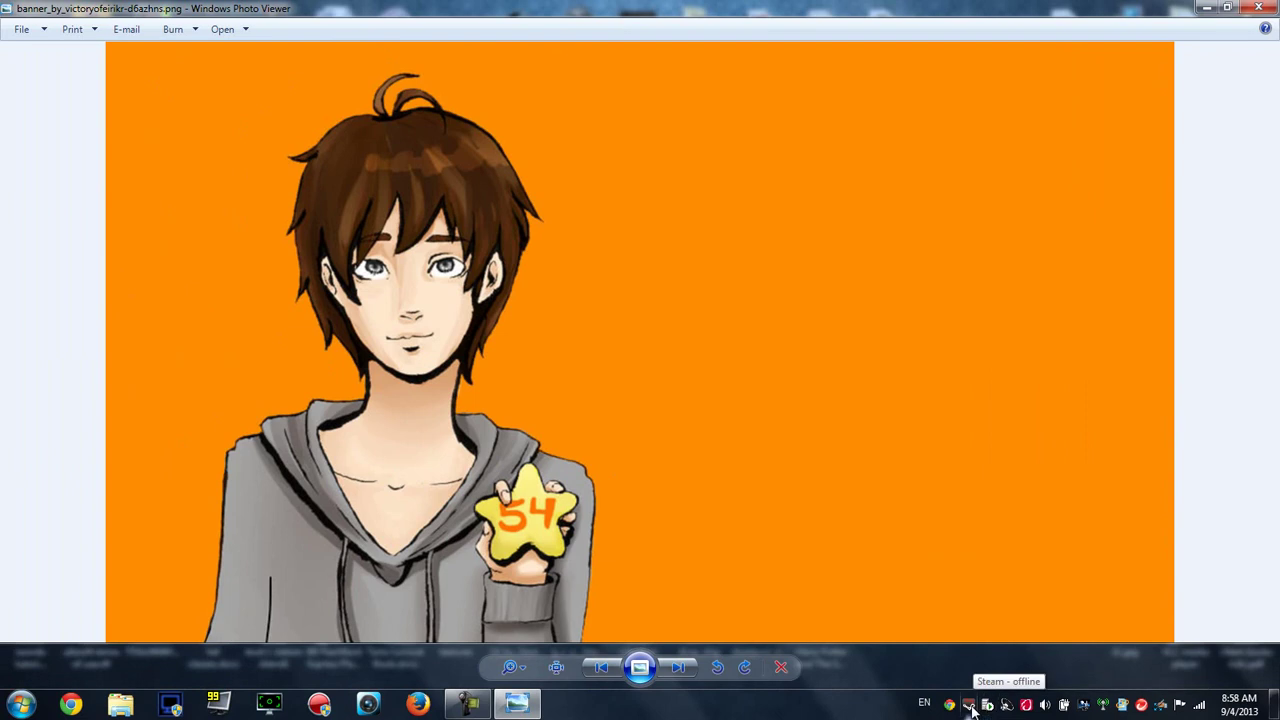
# - Relaunch Steam from a Start menu search for 'steam'
pyautogui.click(8, 706)
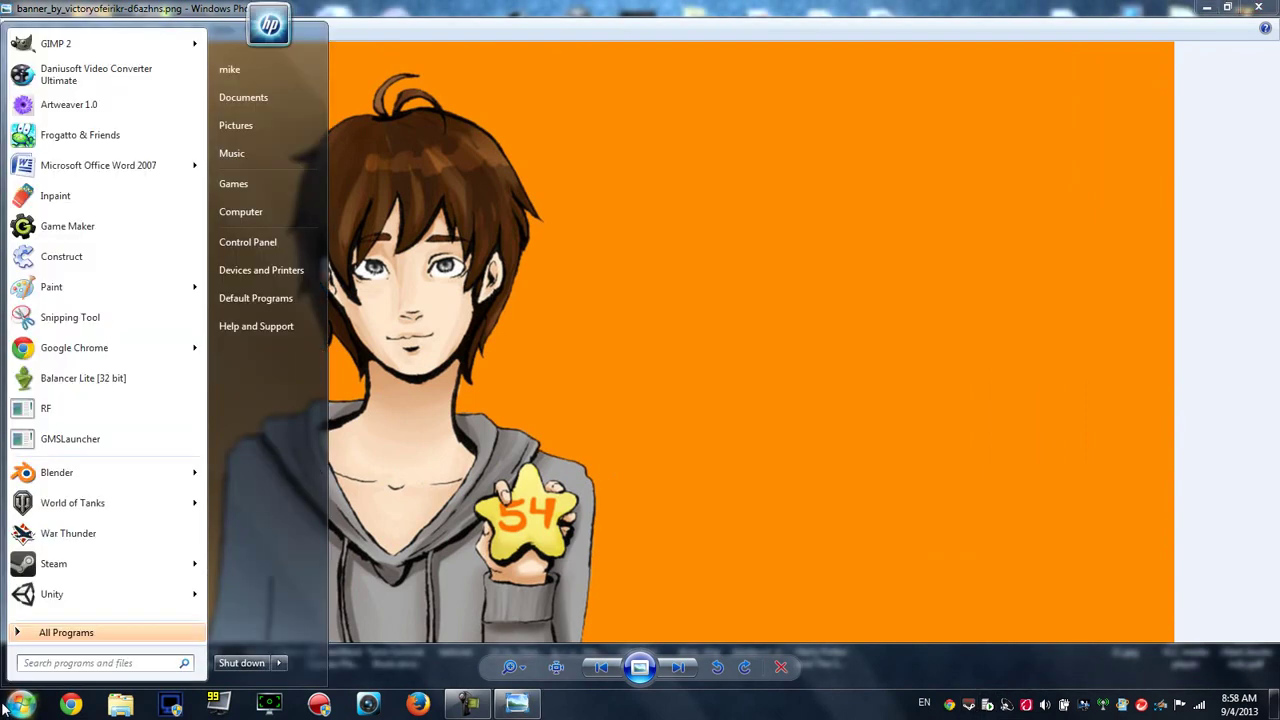
pyautogui.write('steam')
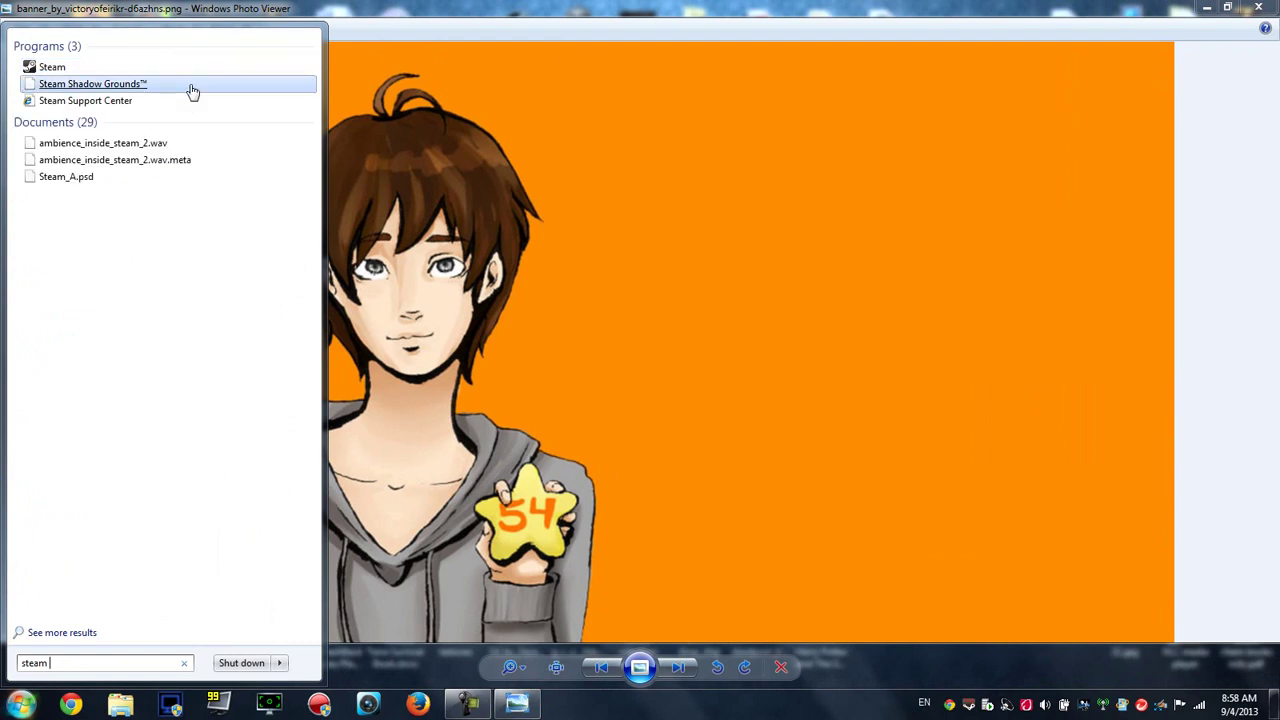
pyautogui.click(52, 67)
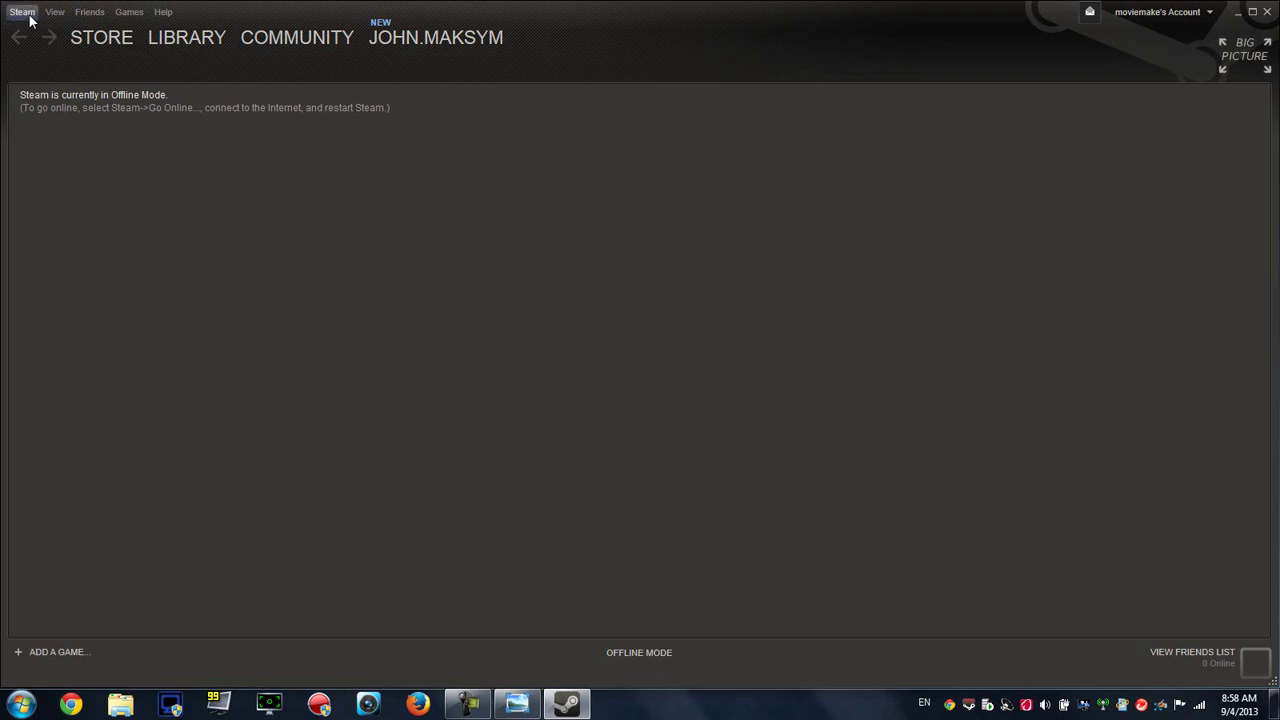
# - Open the Steam client's main menu, after closing the Friends menu
pyautogui.click(24, 12)
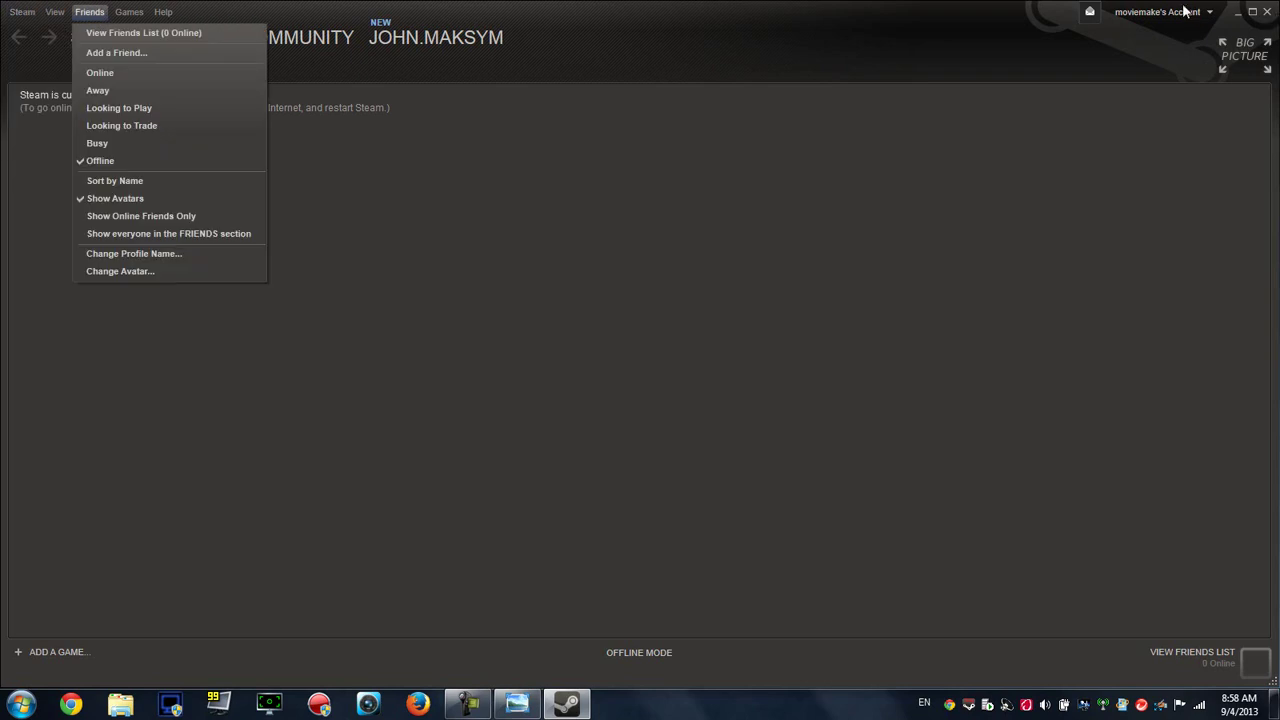
pyautogui.click(27, 15)
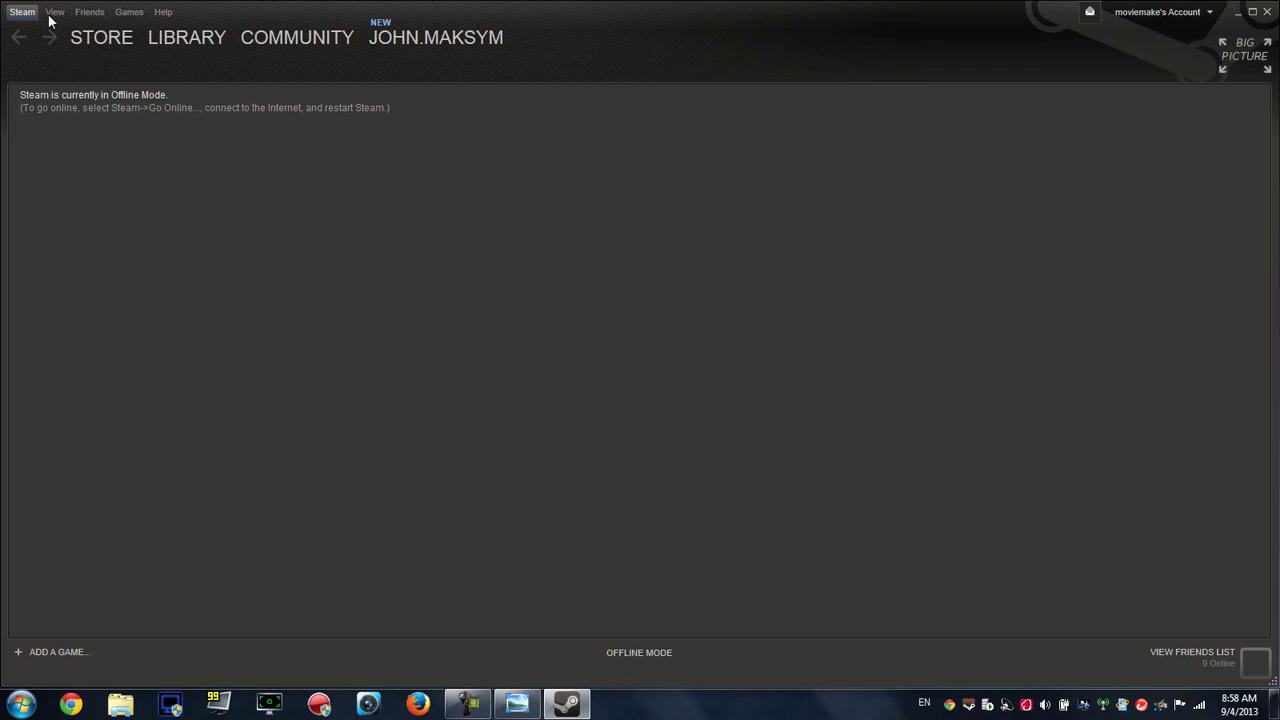
pyautogui.click(19, 14)
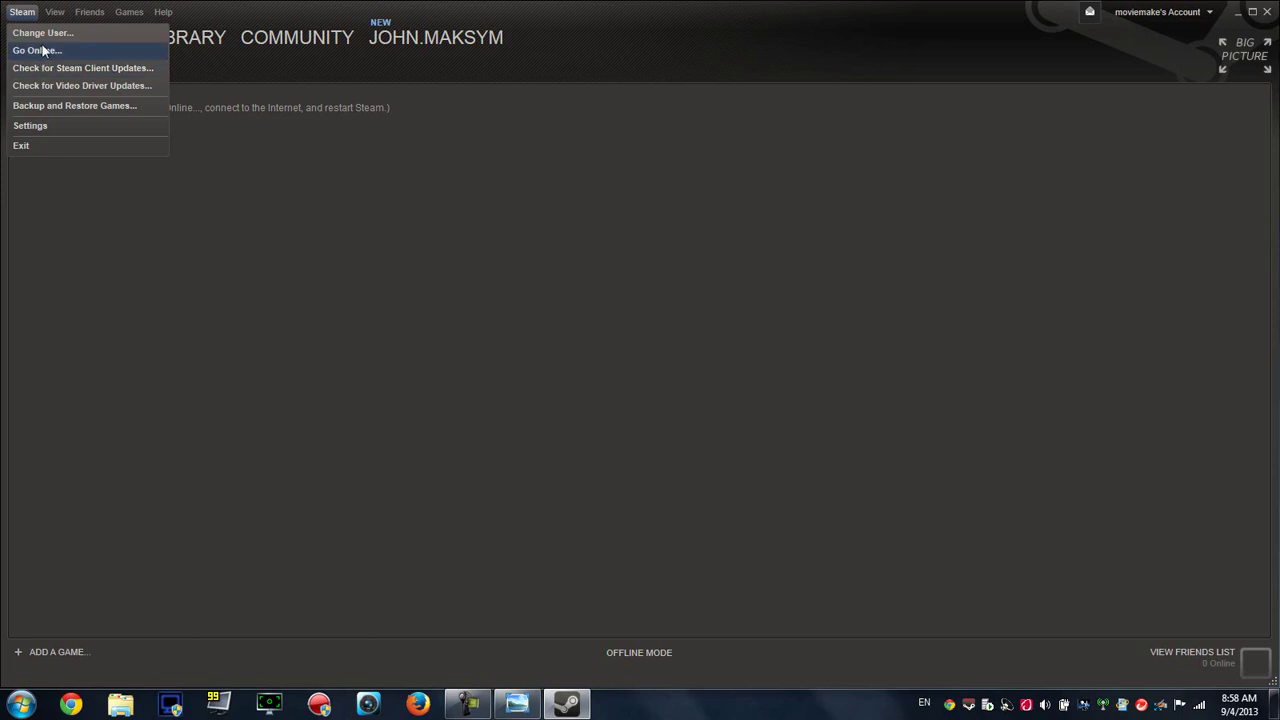
# - Choose Go Online... and confirm Restart and Go Online
pyautogui.click(42, 50)
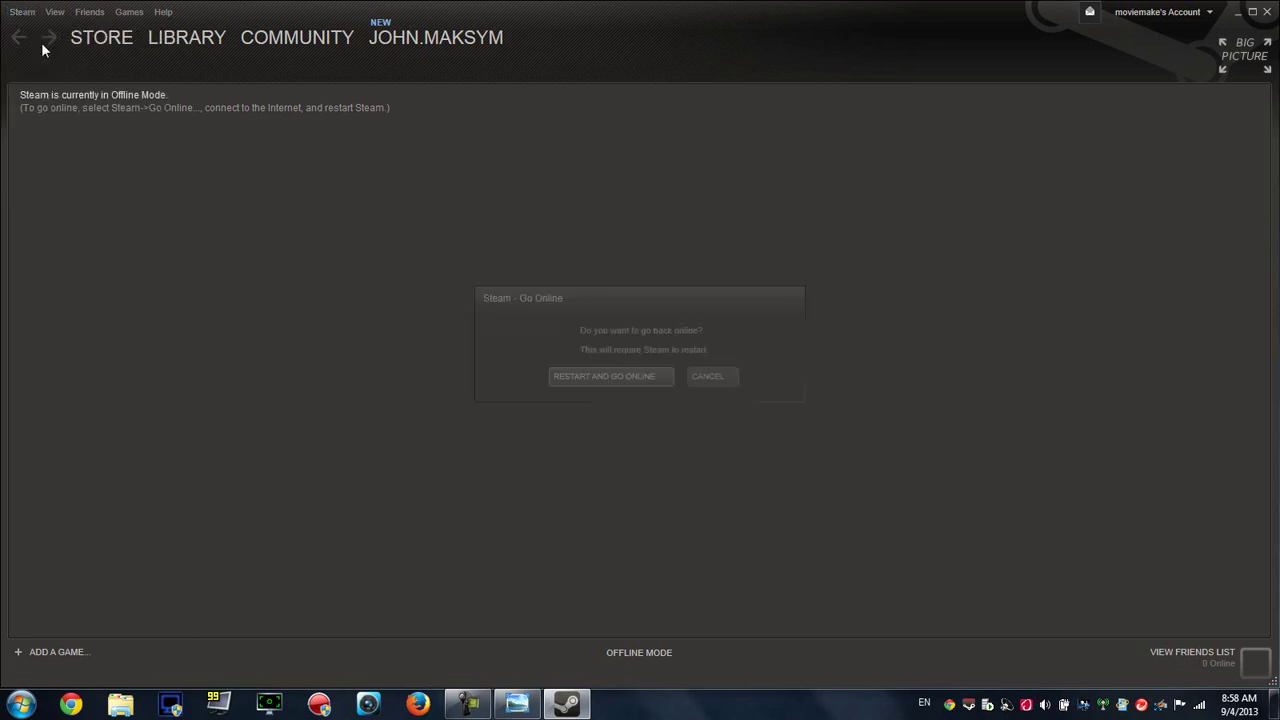
pyautogui.click(611, 378)
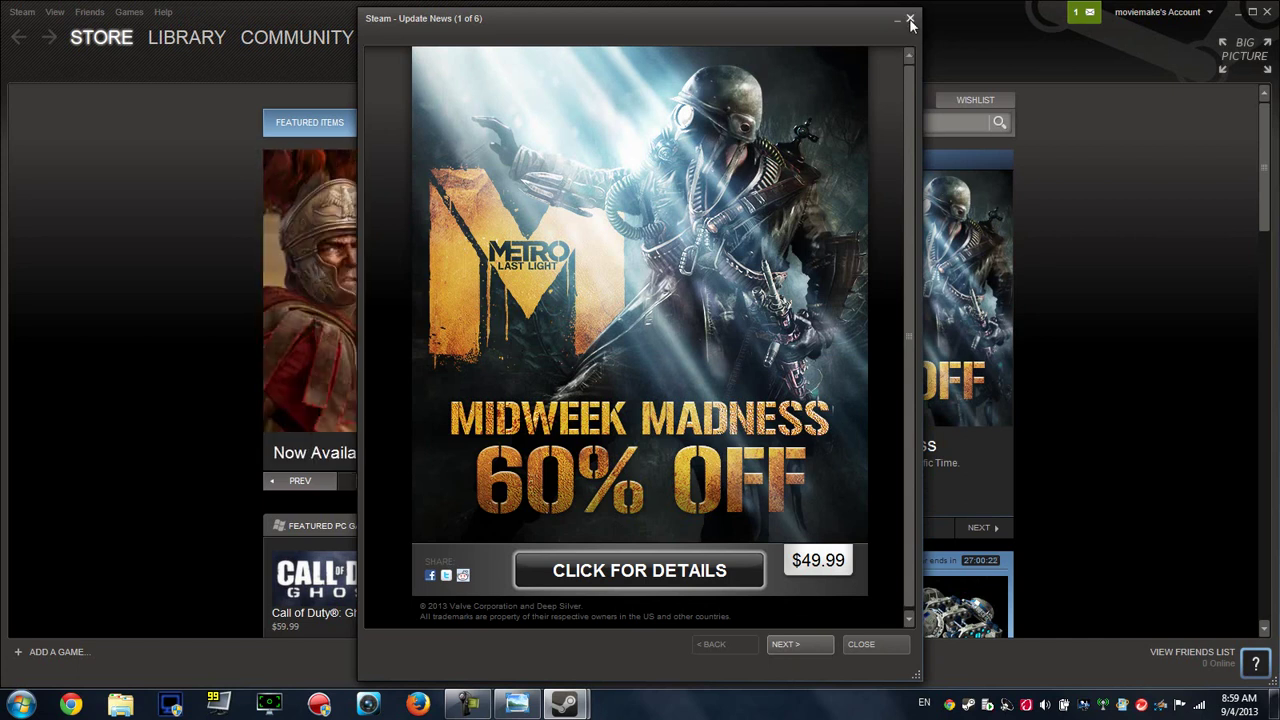
# - Close all Steam windows, then open Steam's file location from a Start search for 'steam'
pyautogui.rightClick(565, 704)
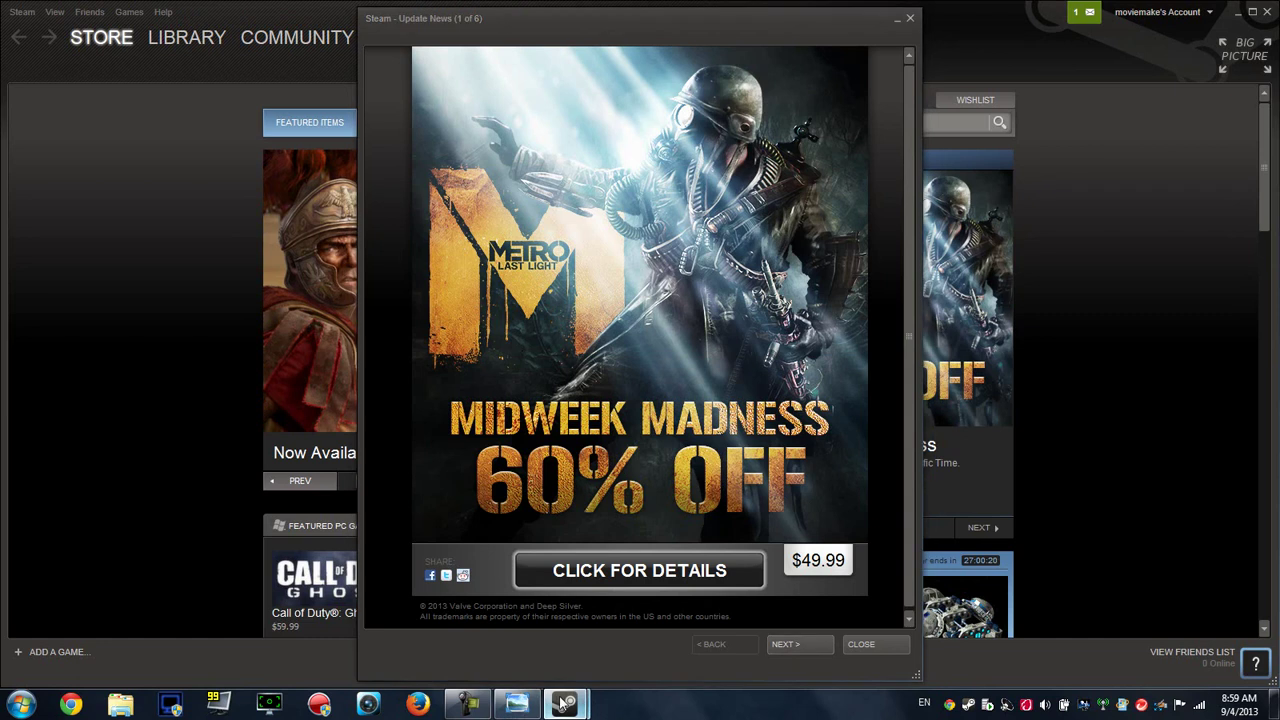
pyautogui.click(567, 660)
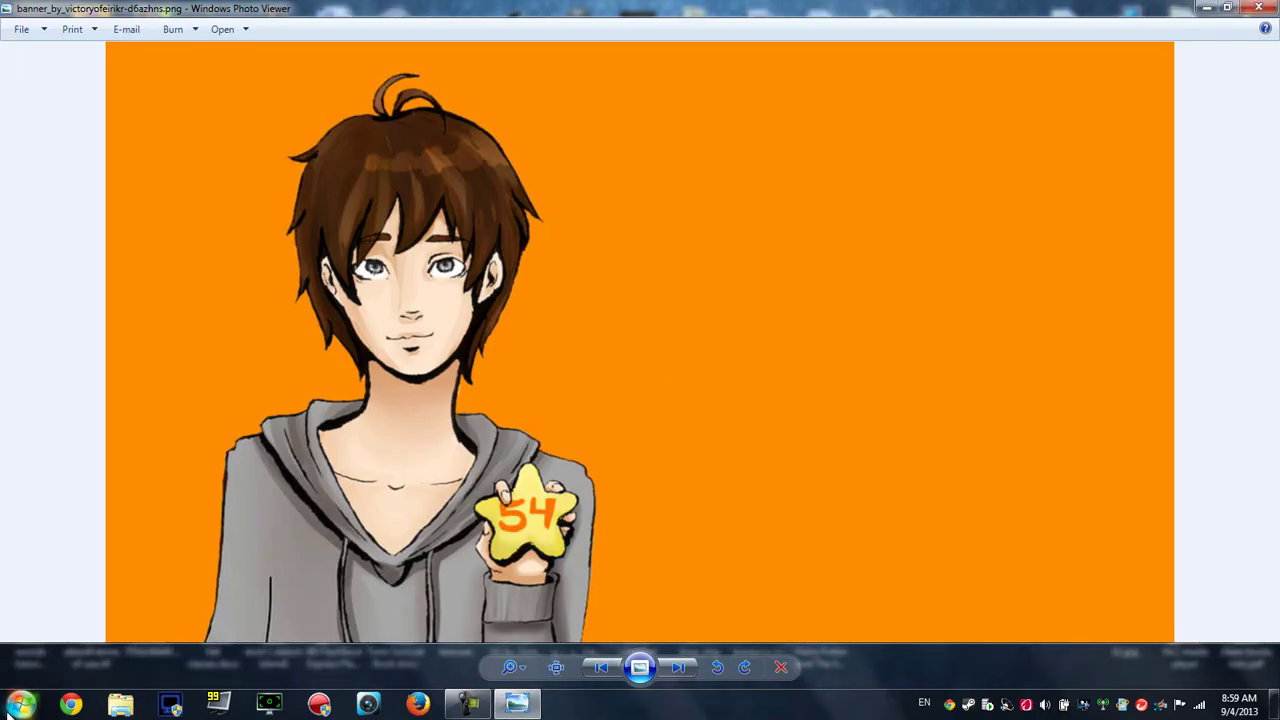
pyautogui.click(21, 704)
pyautogui.write('steam')
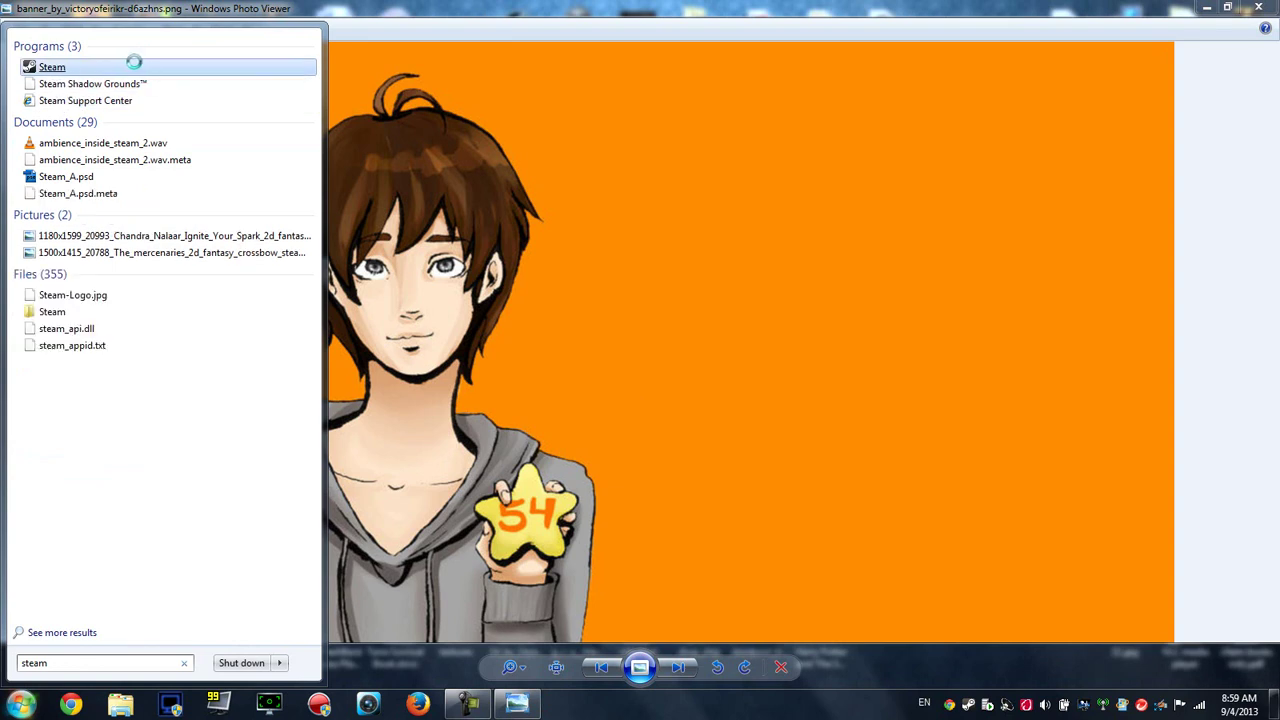
pyautogui.rightClick(135, 64)
pyautogui.click(150, 121)
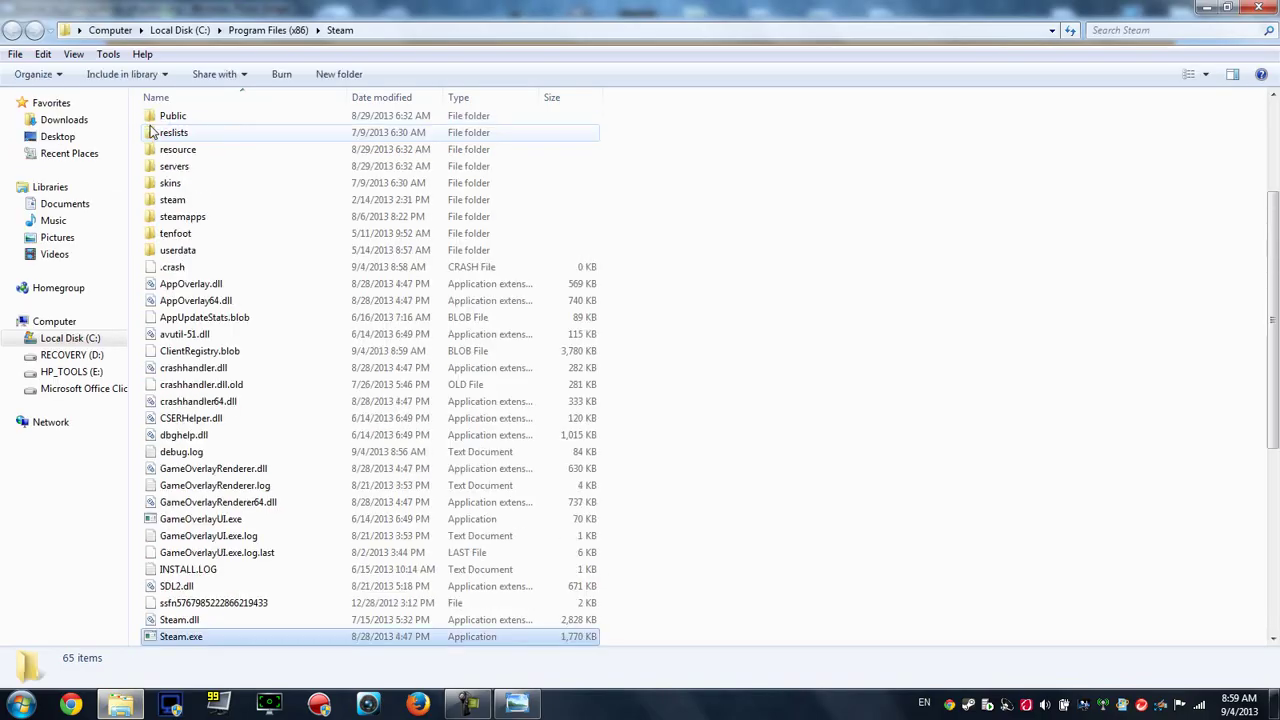
# - Browse the Steam install folder and check the details of AppOverlay.dll and dbghelp.dll
pyautogui.scroll(-4, 300, 430)
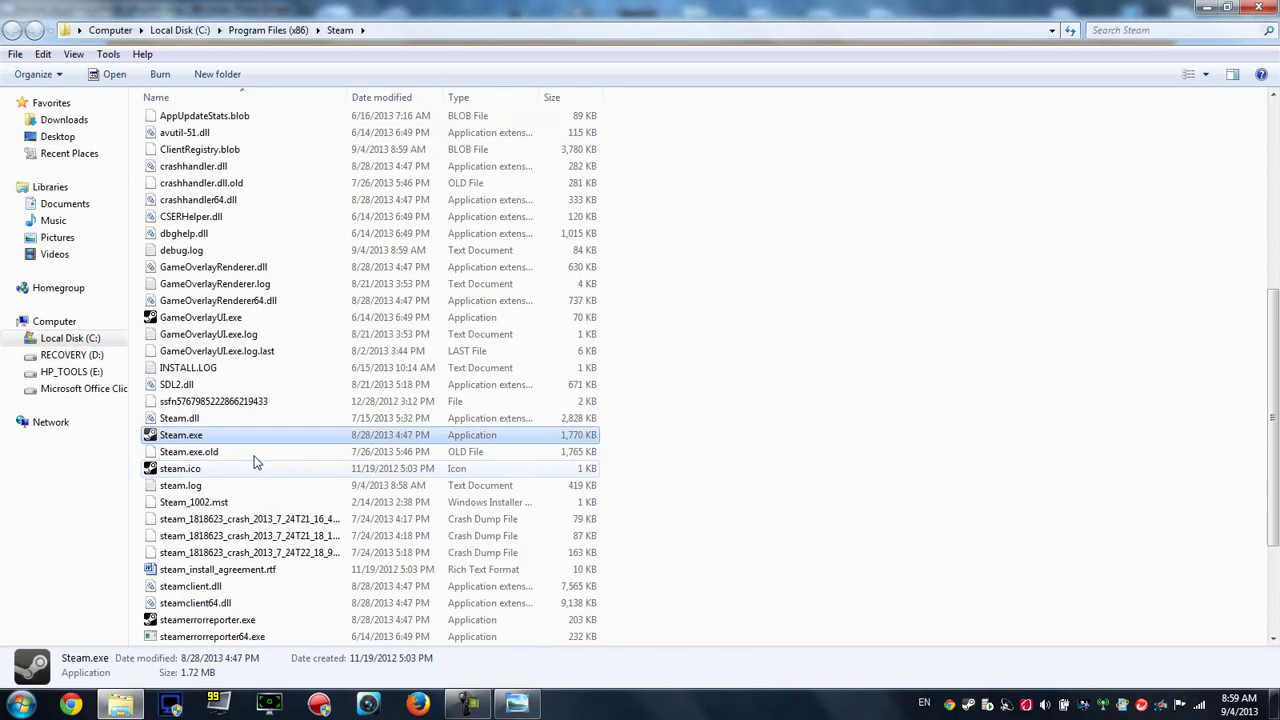
pyautogui.scroll(-3, 235, 240)
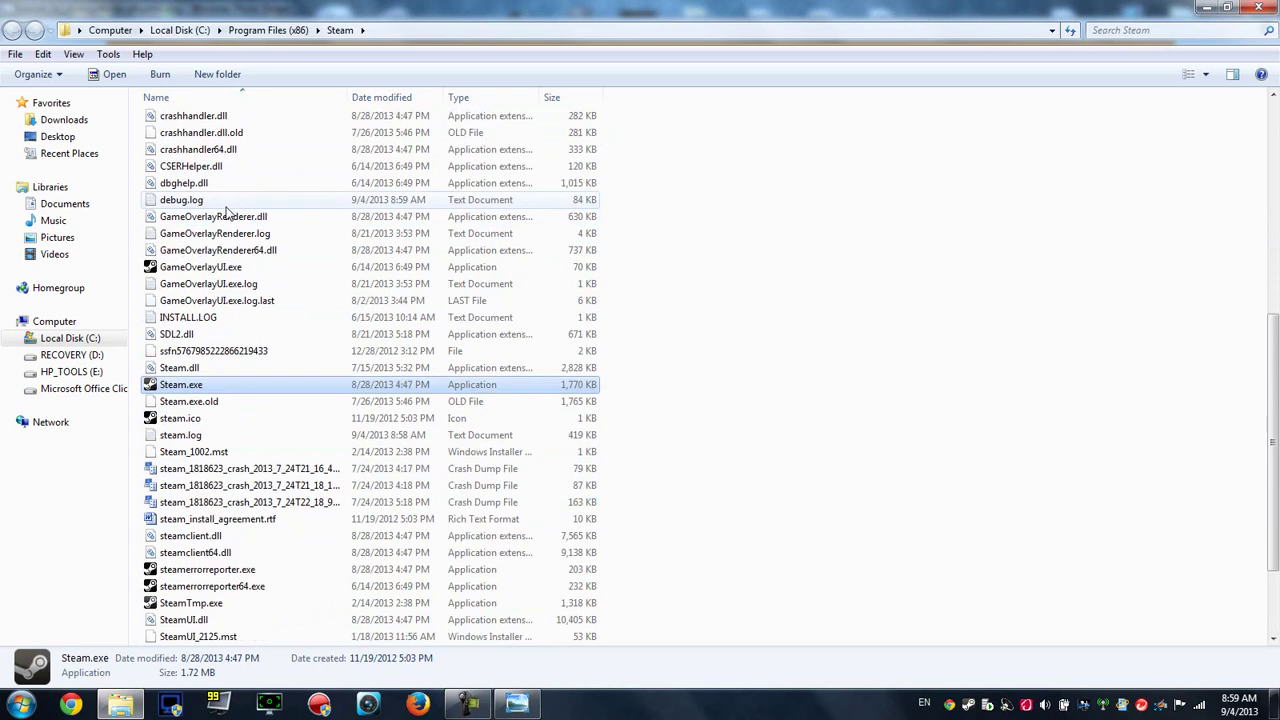
pyautogui.scroll(1, 305, 540)
pyautogui.scroll(10, 307, 563)
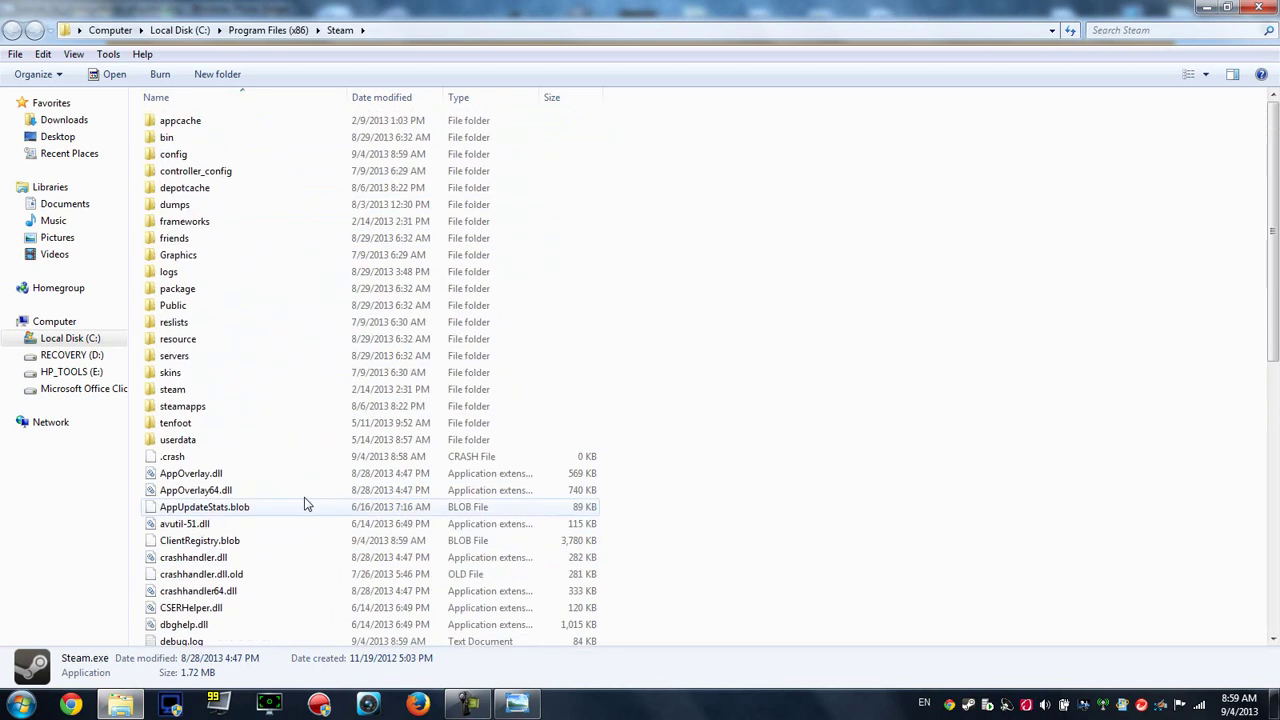
pyautogui.moveTo(198, 294)
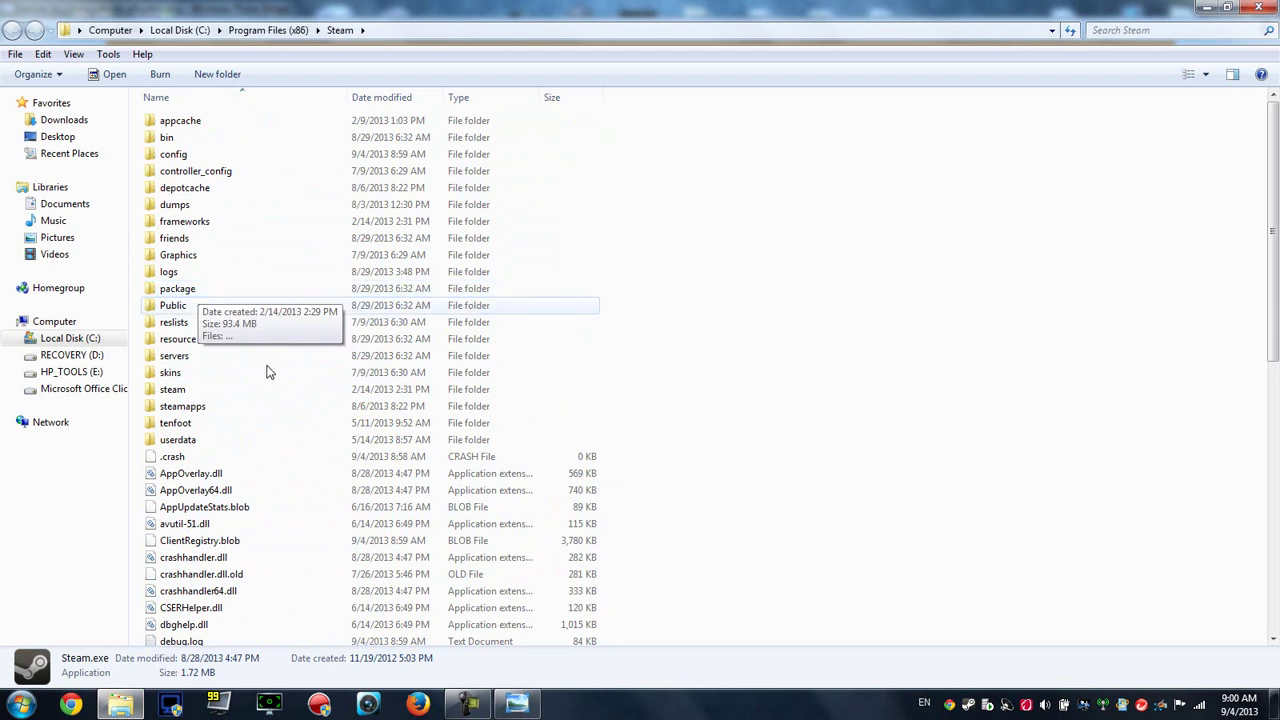
pyautogui.click(168, 476)
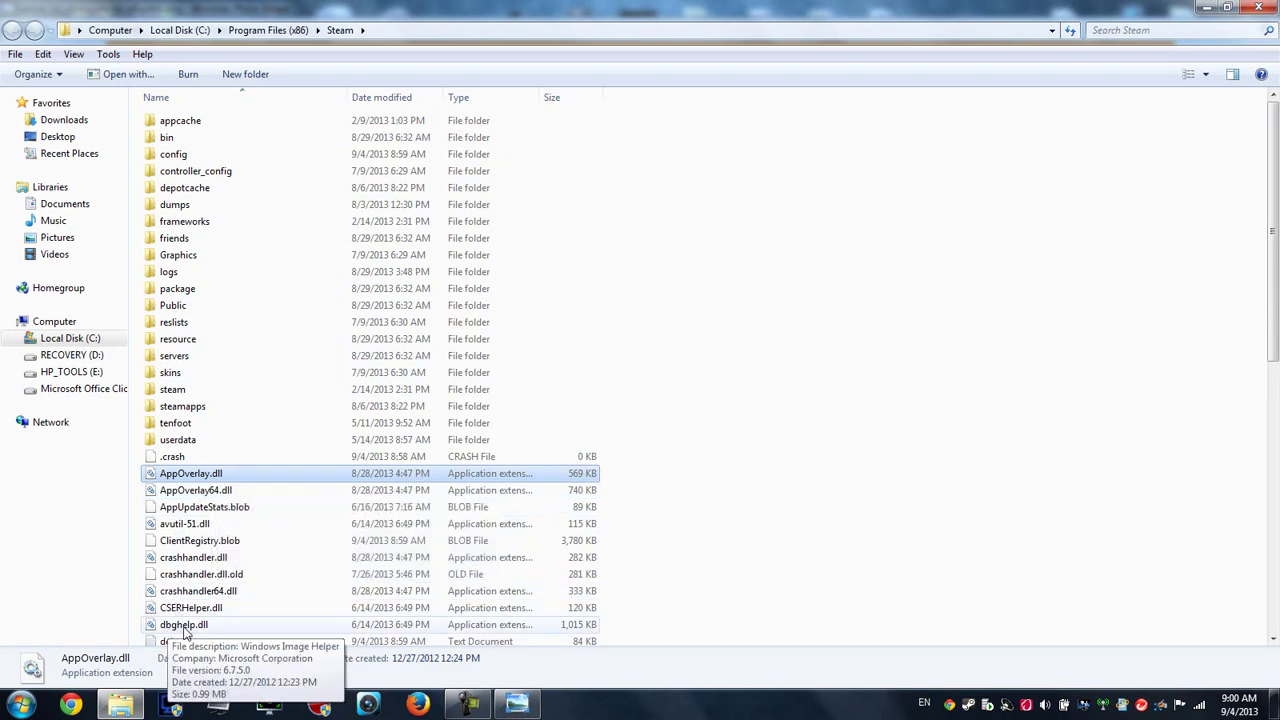
pyautogui.click(190, 624)
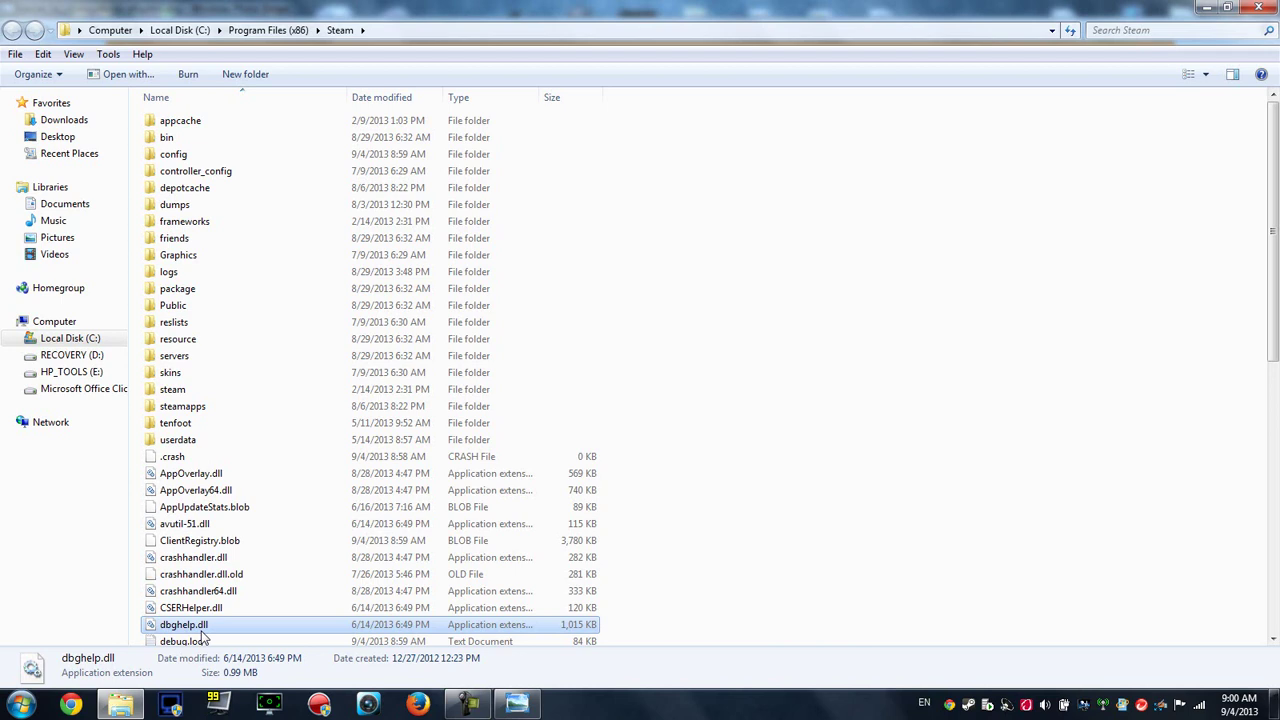
pyautogui.click(727, 401)
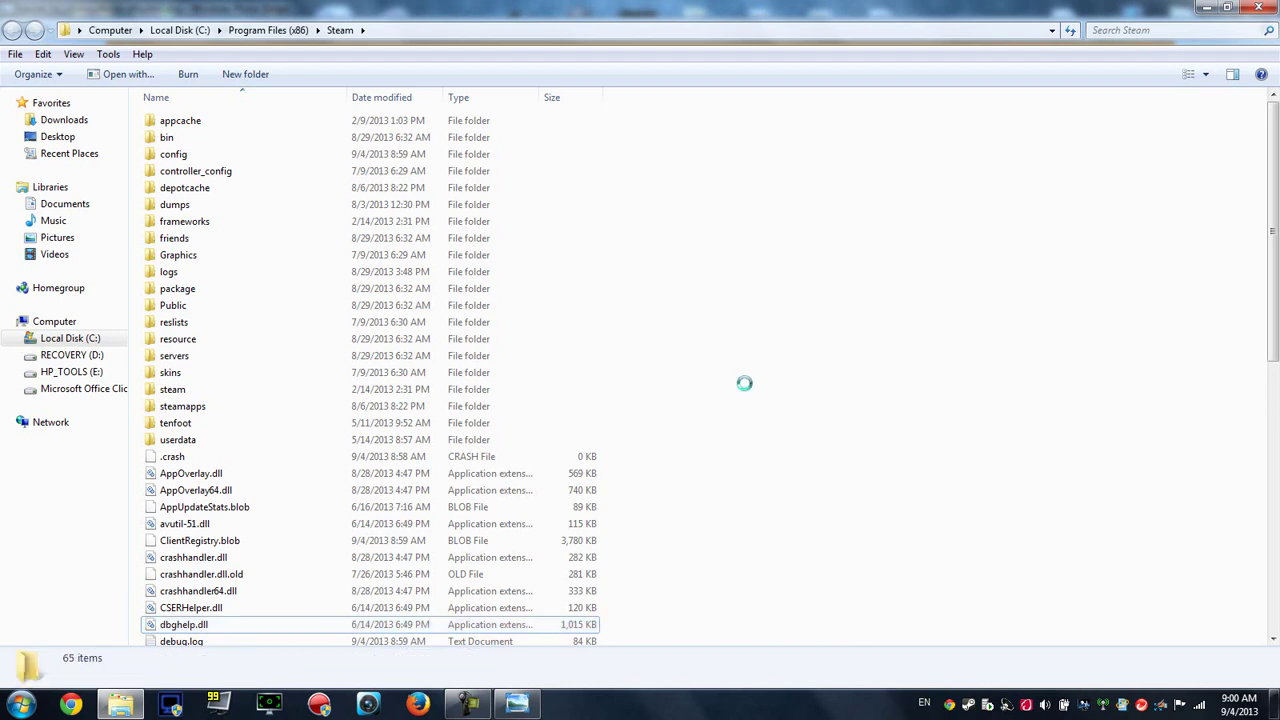
pyautogui.rightClick(744, 389)
pyautogui.click(825, 598)
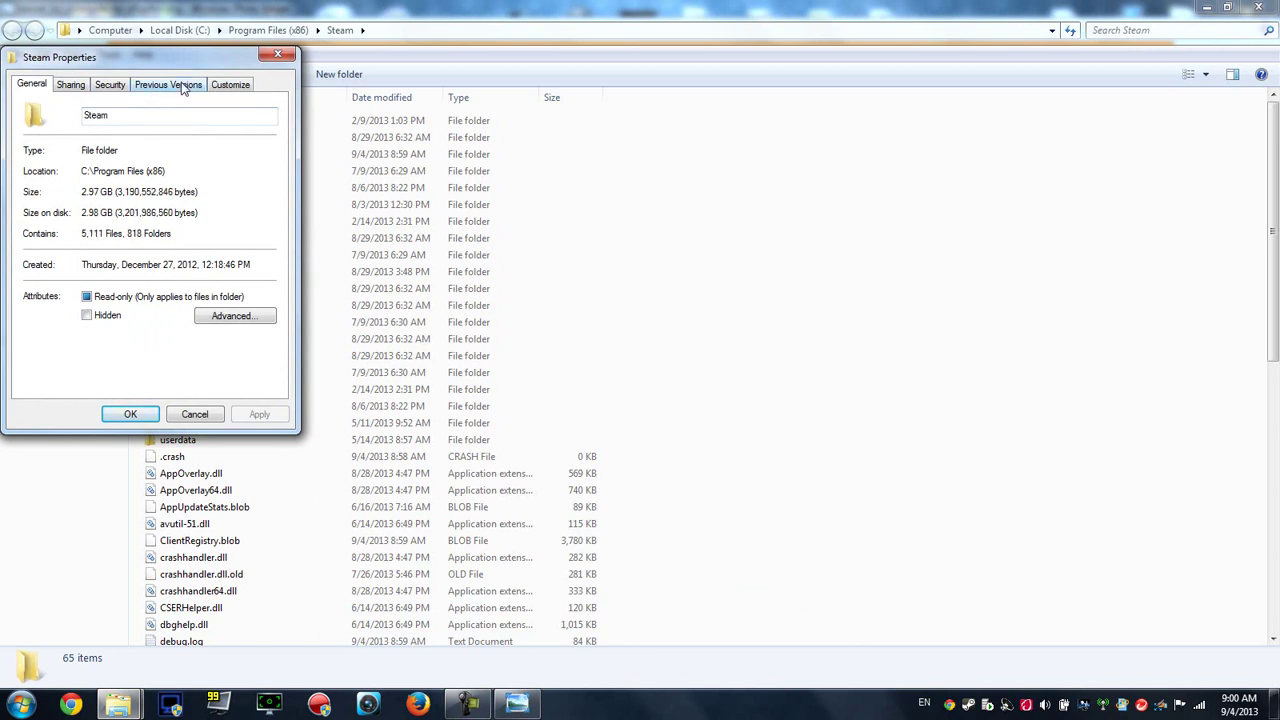
pyautogui.click(146, 88)
pyautogui.click(110, 85)
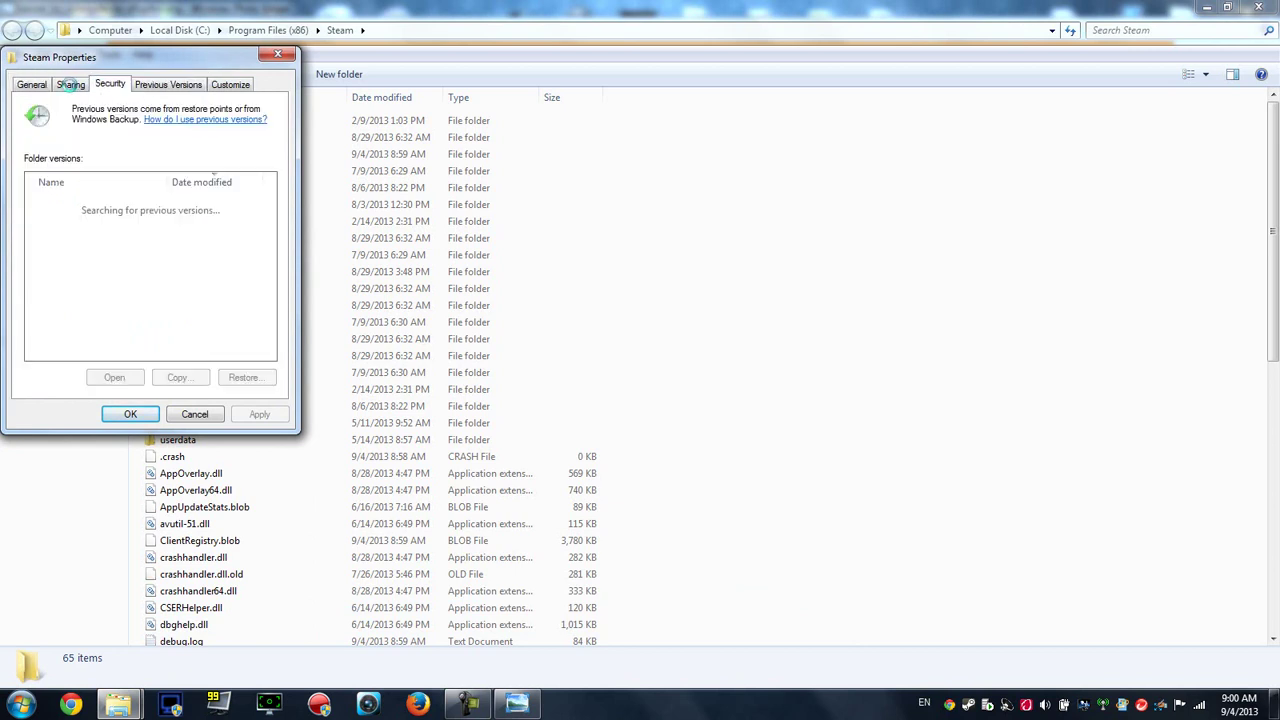
pyautogui.click(232, 85)
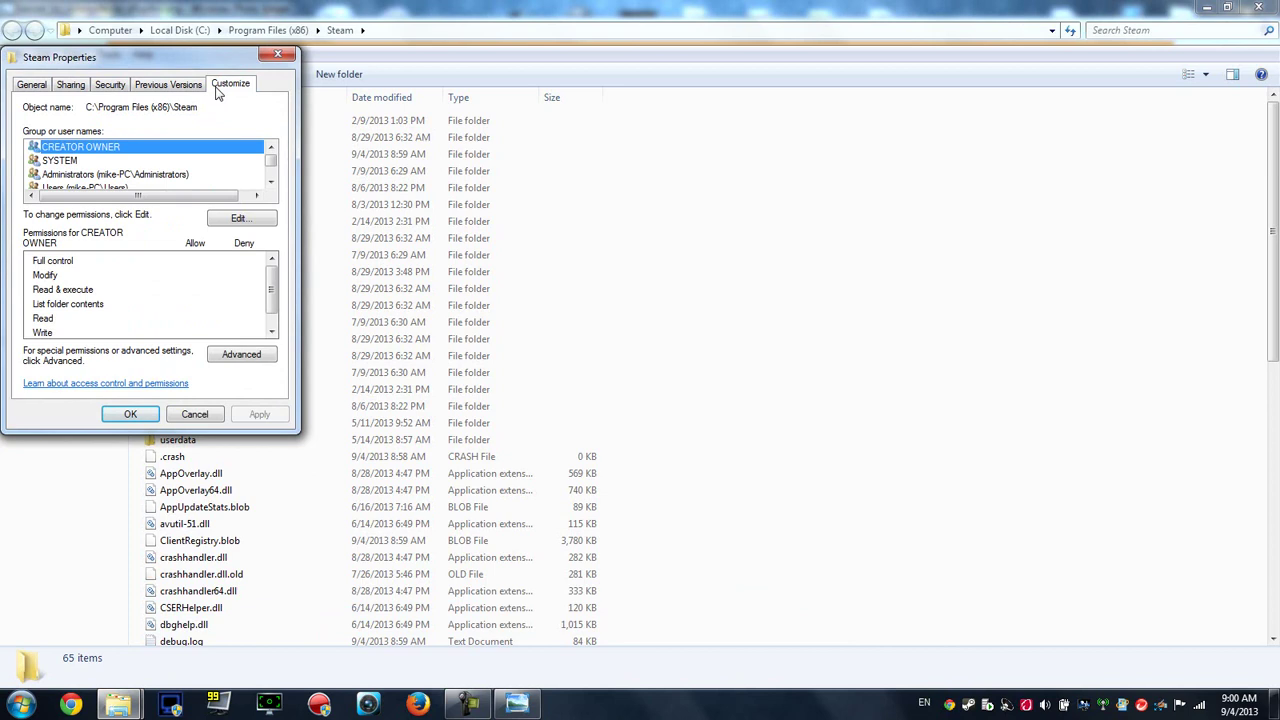
pyautogui.click(24, 88)
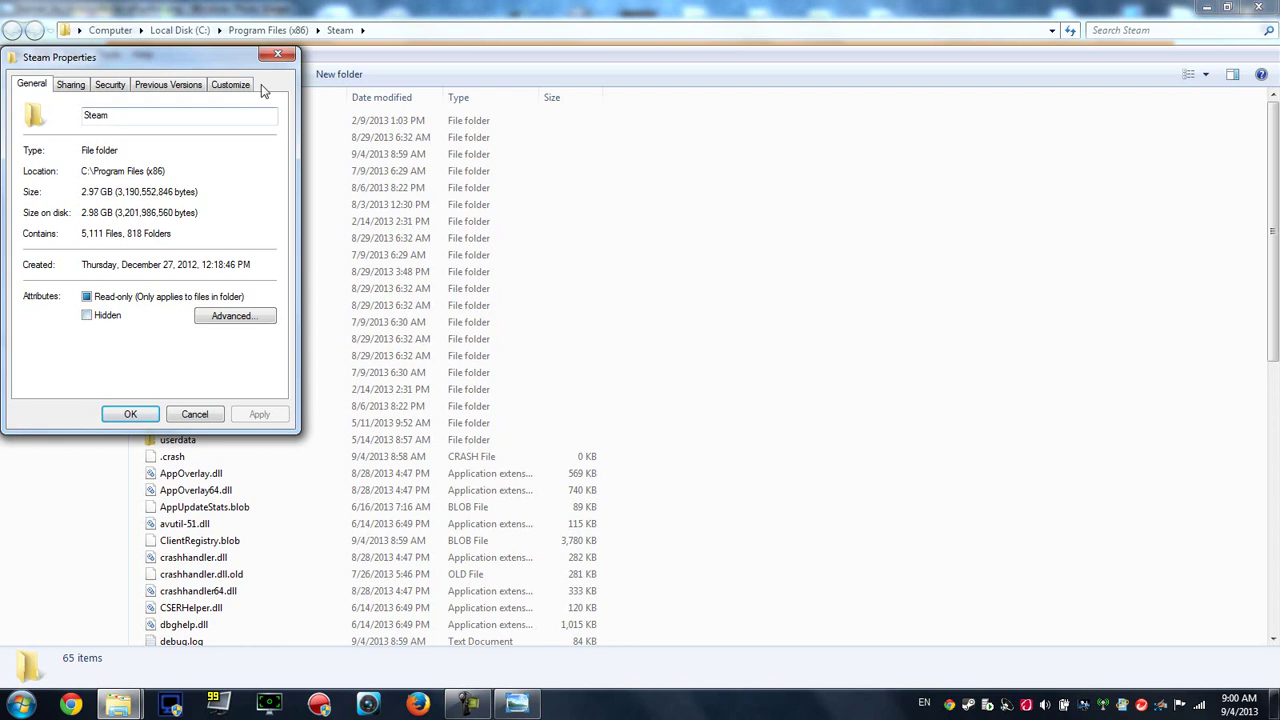
pyautogui.click(275, 56)
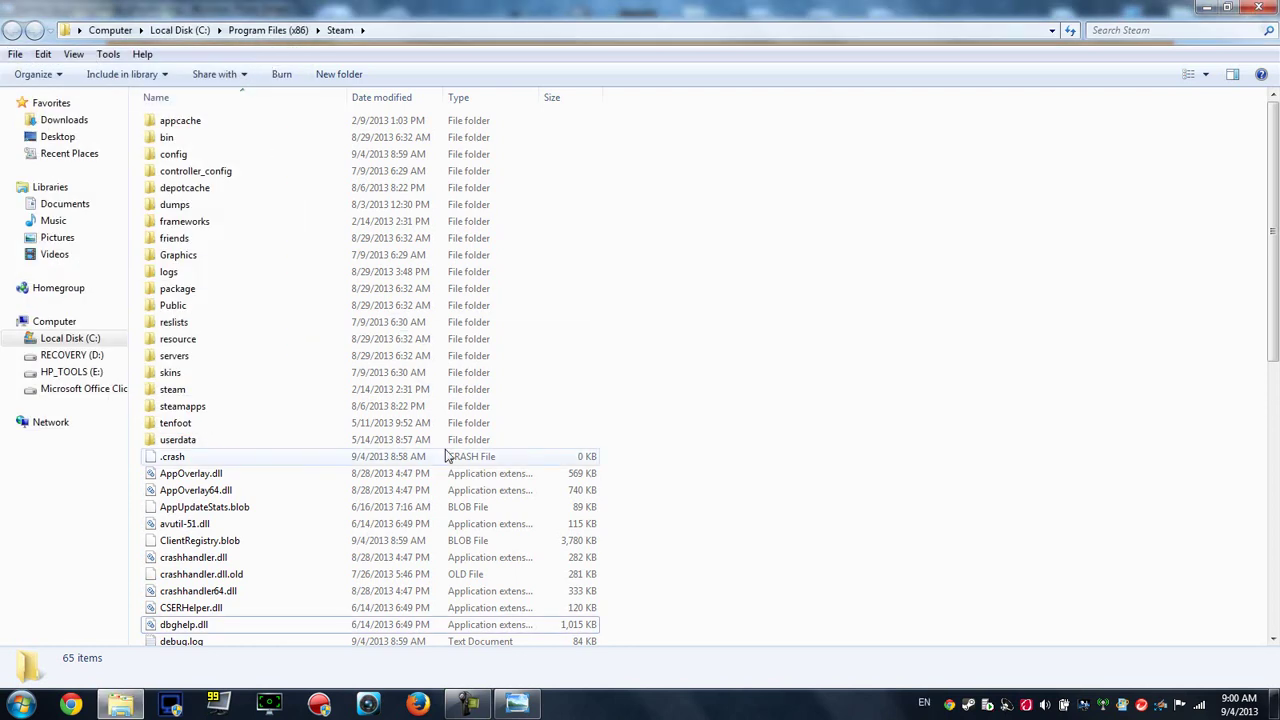
pyautogui.scroll(-4, 448, 455)
pyautogui.scroll(1, 448, 455)
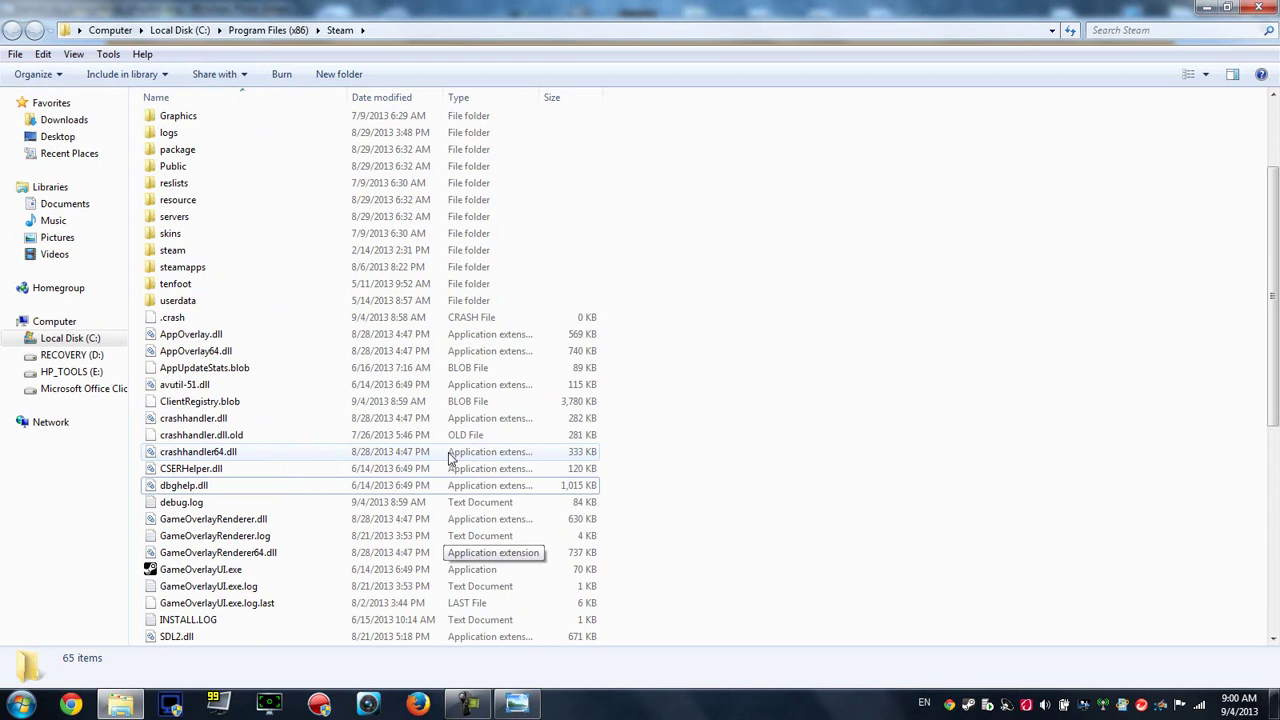
pyautogui.click(227, 336)
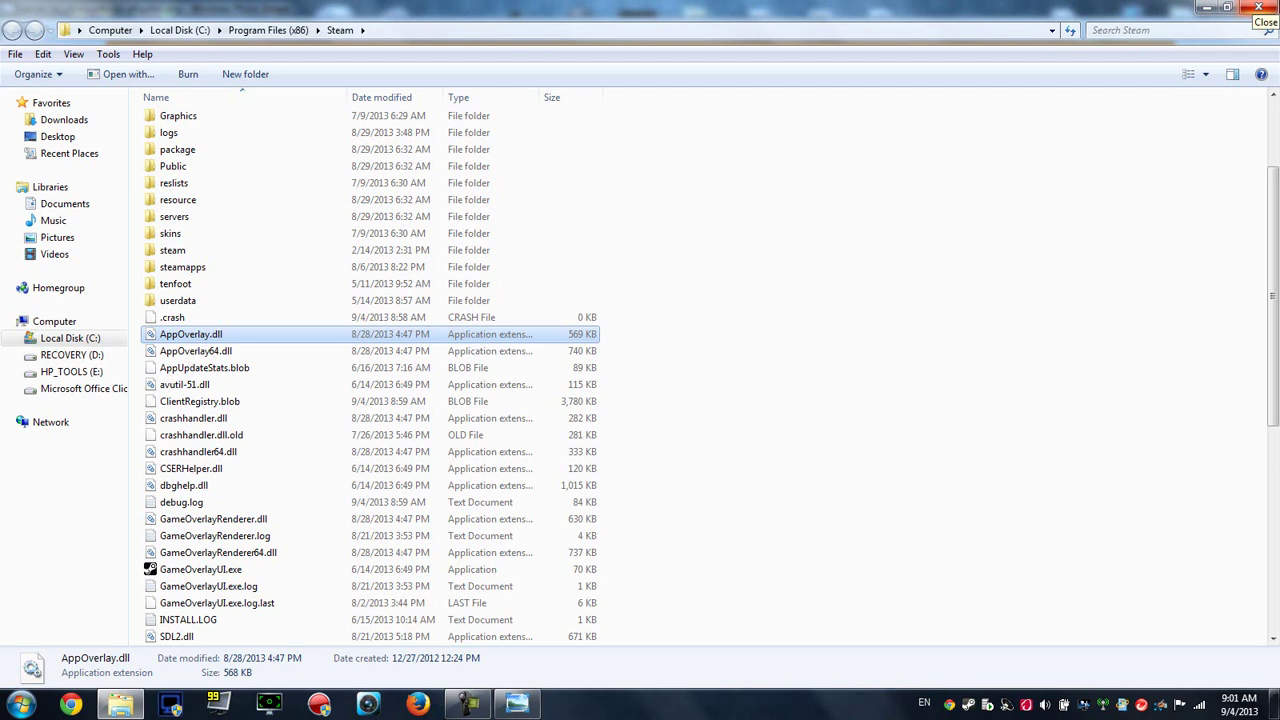
# - Close the Steam install folder window in Explorer
pyautogui.click(1258, 7)
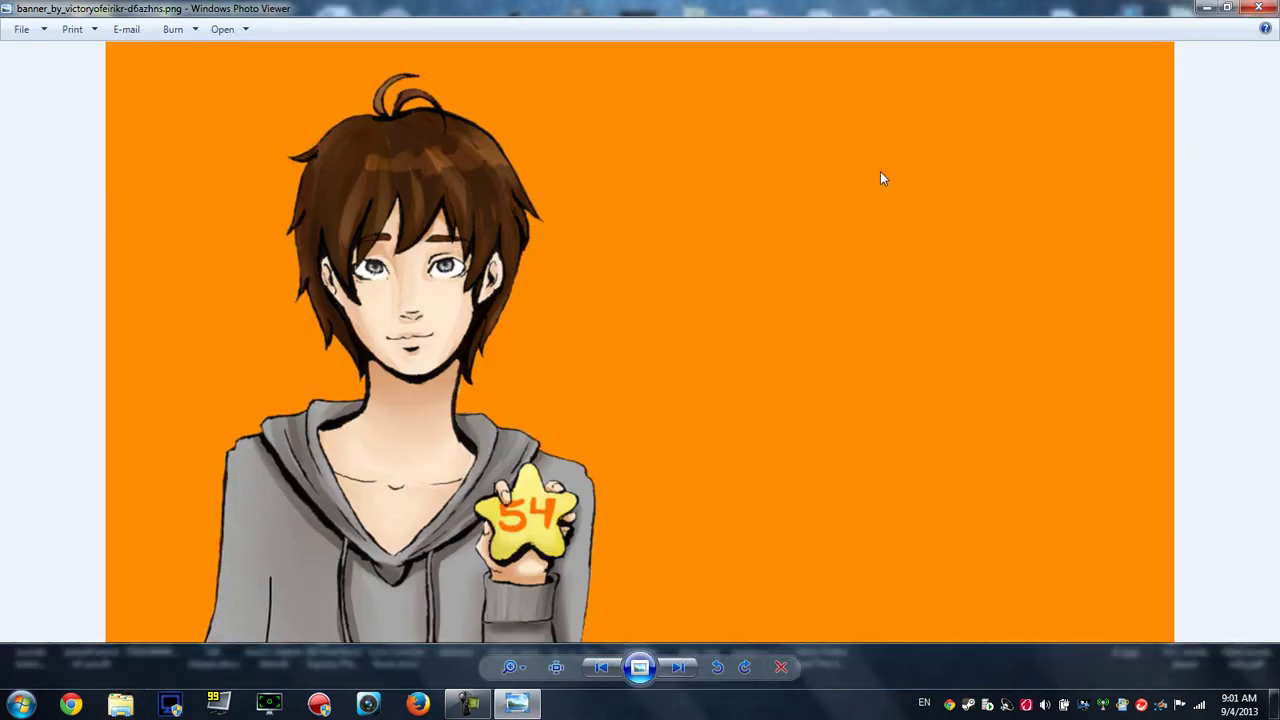